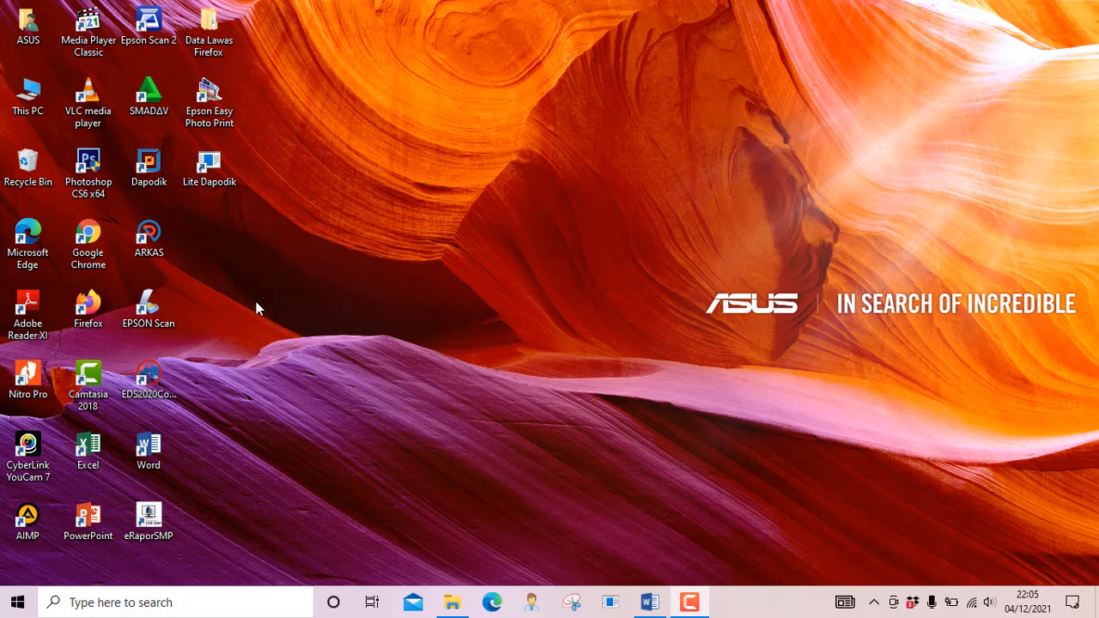
Launch Google Chrome and open Google Drive's My Drive from the Google apps grid
double_click(94, 241)
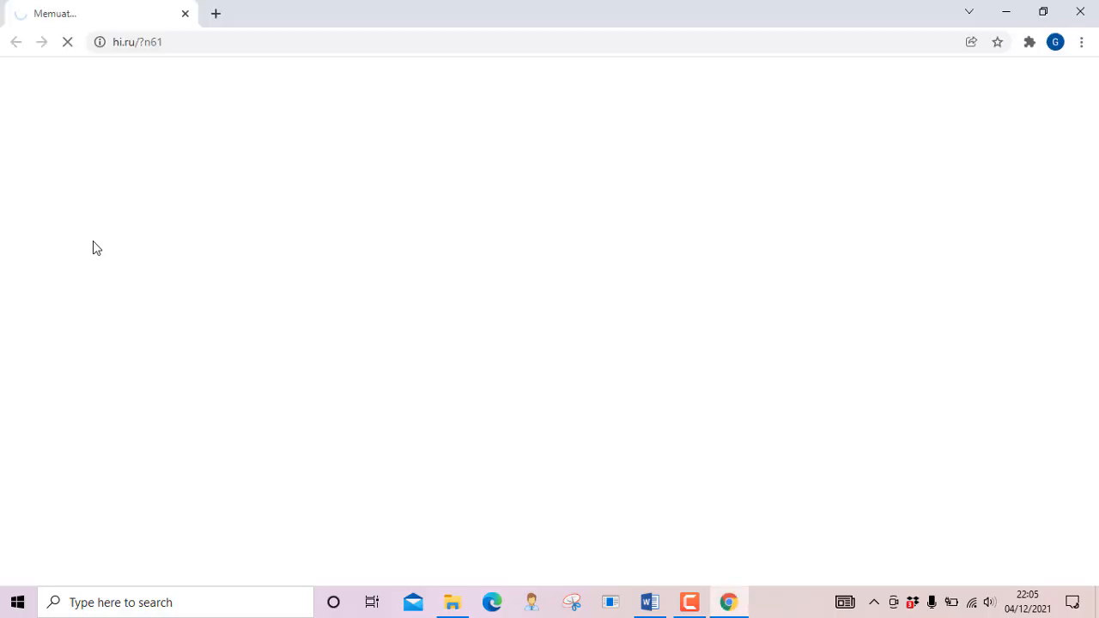
click(215, 15)
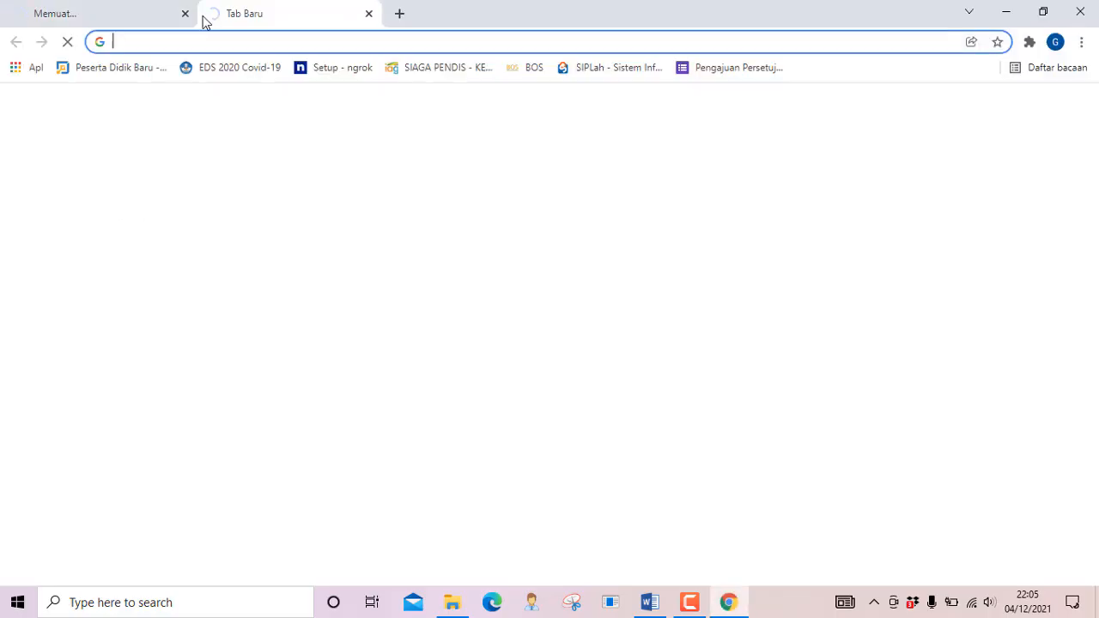
click(184, 15)
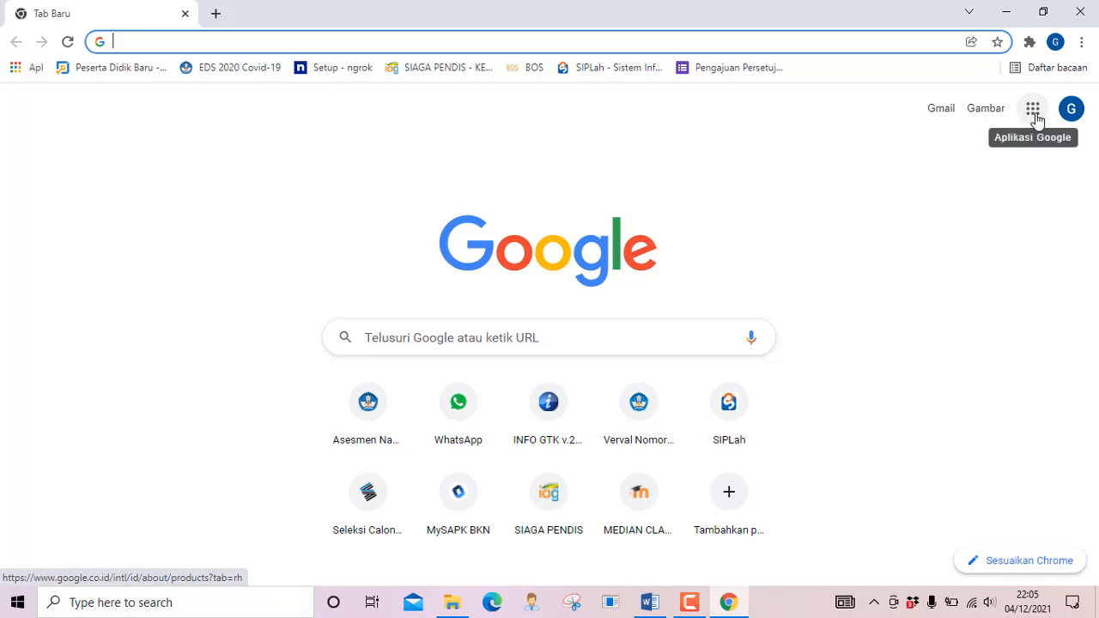
click(1036, 119)
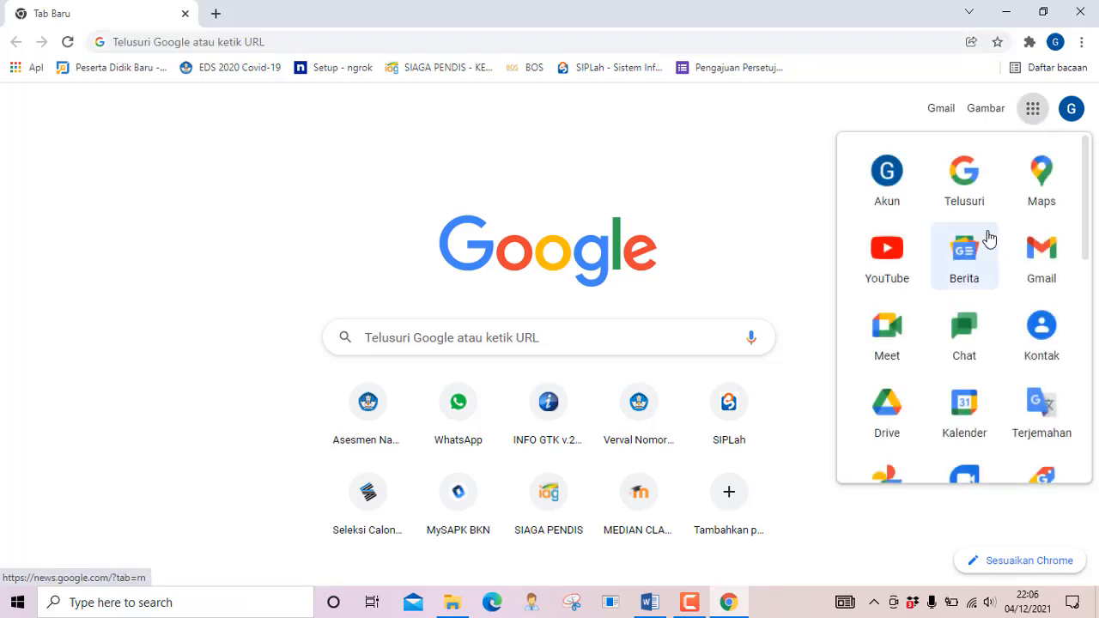
click(888, 412)
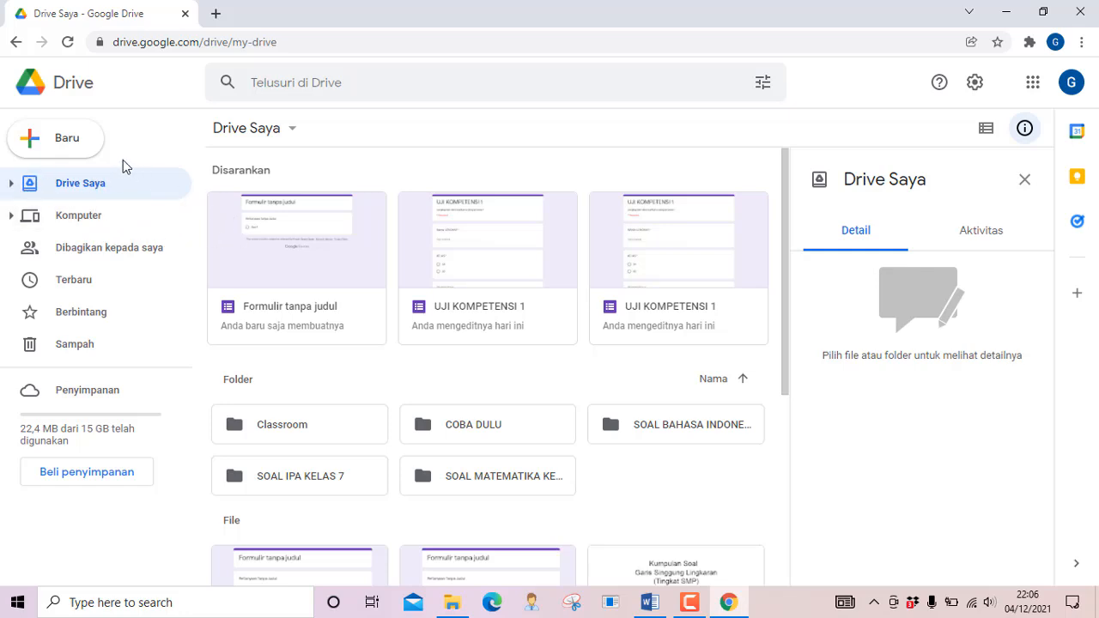
Create a blank Google Form from Drive's Baru > Google Formulir menu
click(65, 148)
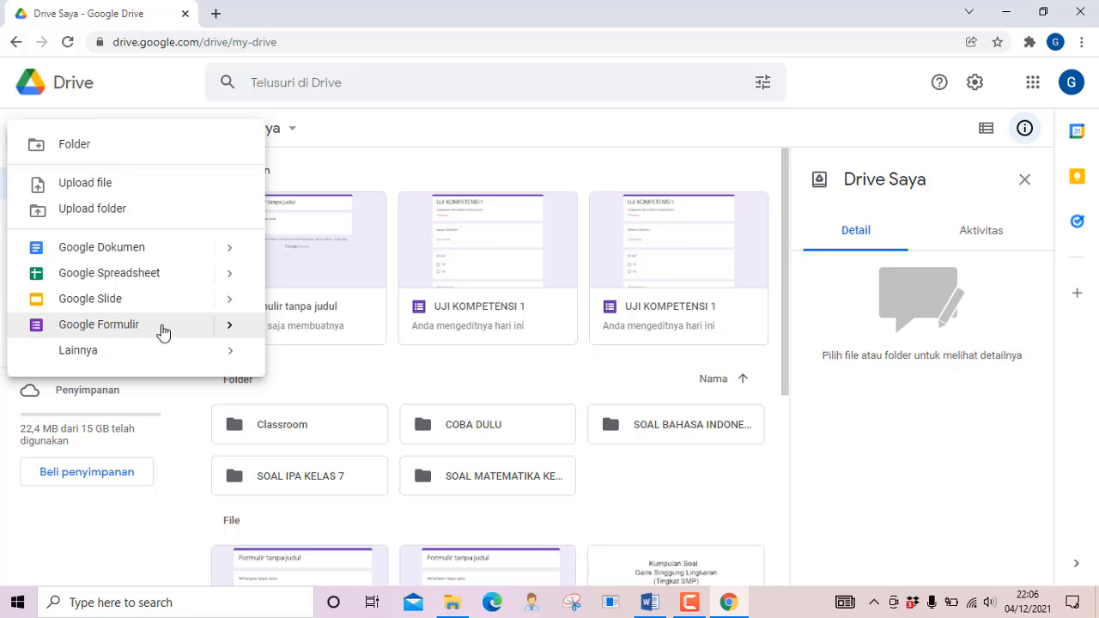
click(227, 329)
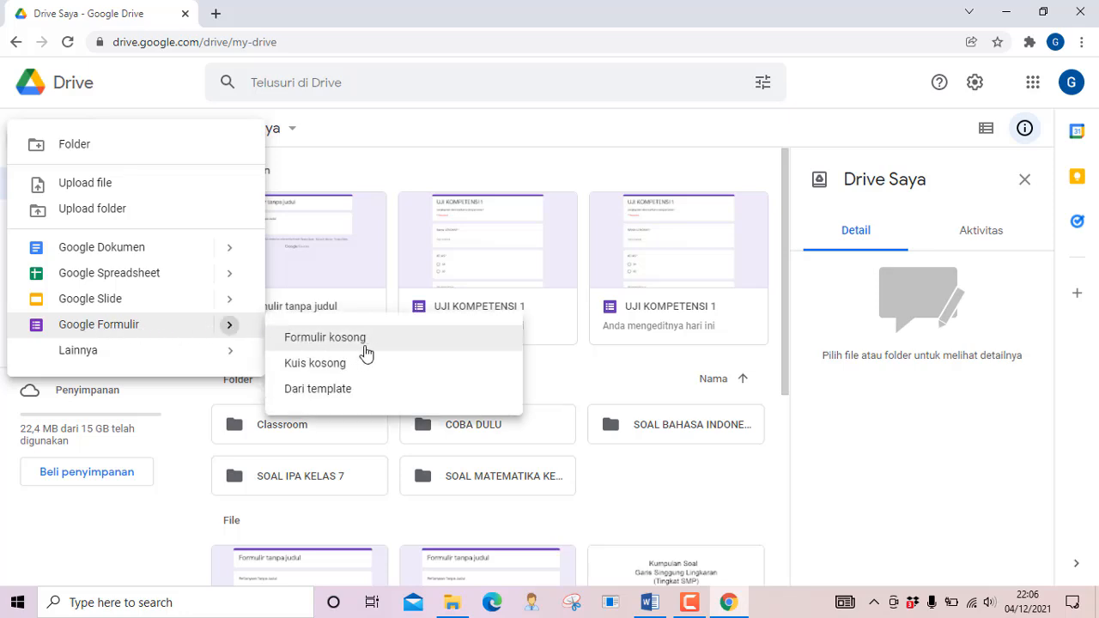
click(371, 347)
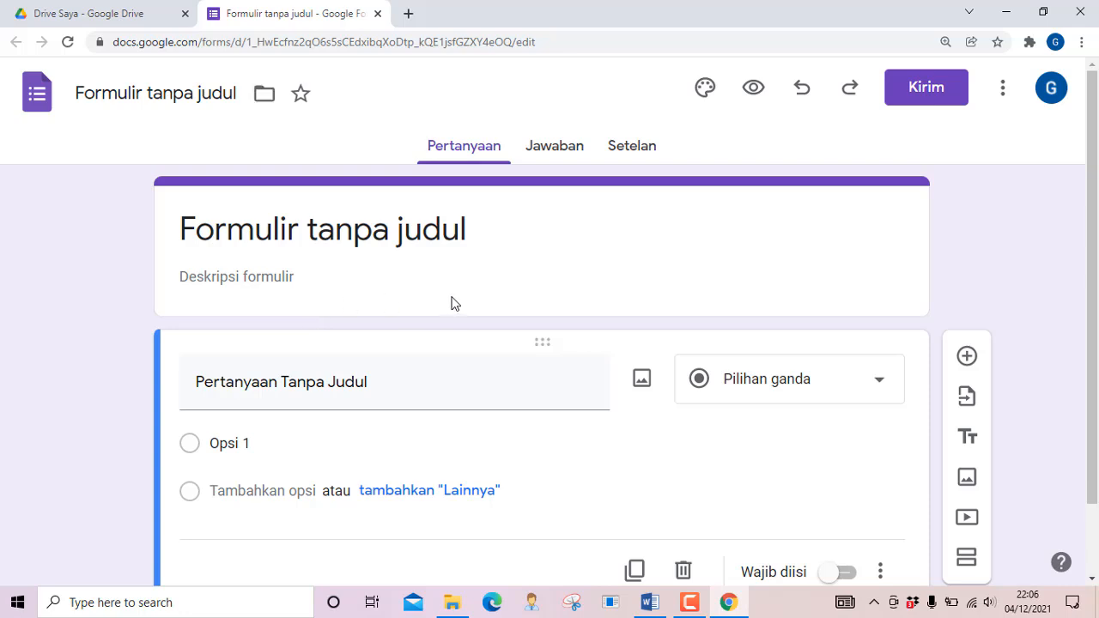
Turn on 'Jadikan ini sebagai kuis' in Setelan, review the quiz options, then return to Pertanyaan
scroll(452, 301, down, 1)
scroll(453, 298, up, 1)
click(633, 157)
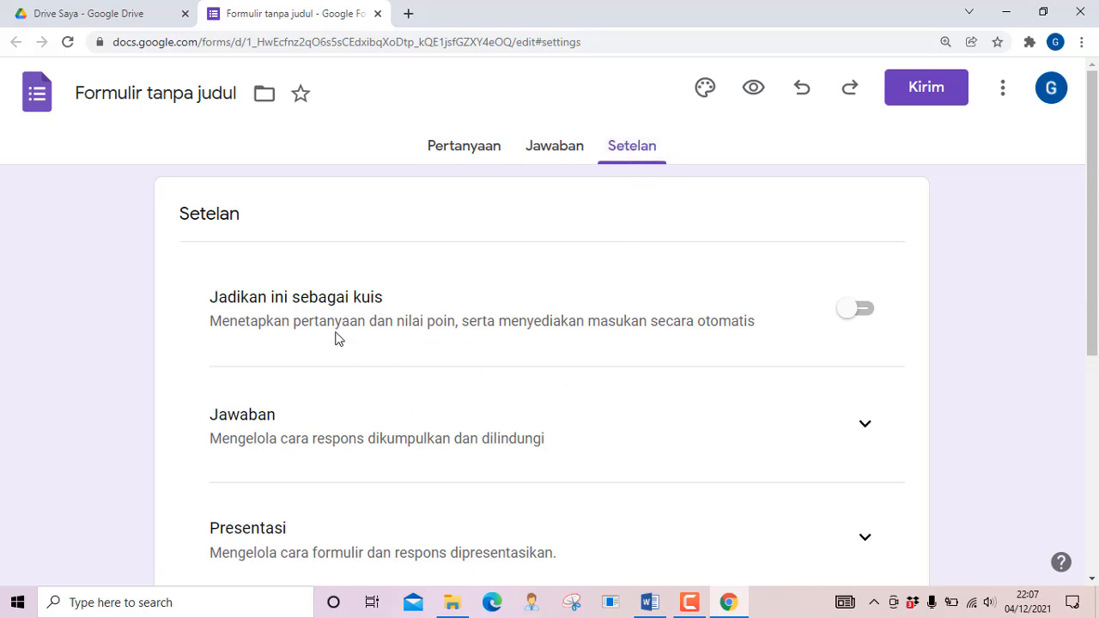
click(858, 312)
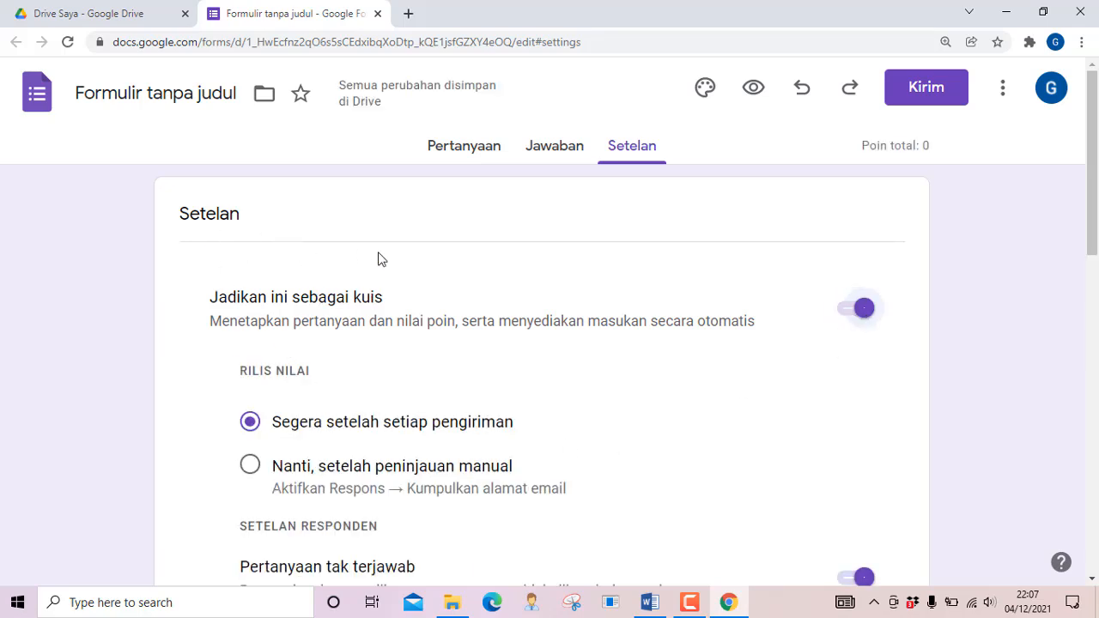
scroll(397, 389, down, 2)
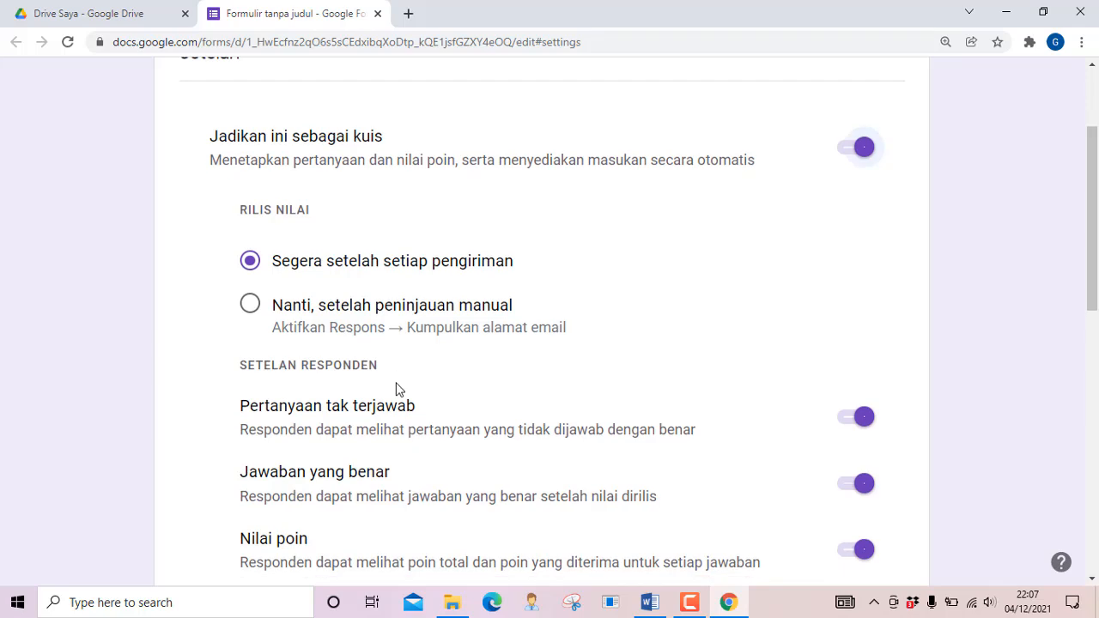
scroll(394, 382, down, 1)
scroll(479, 333, down, 1)
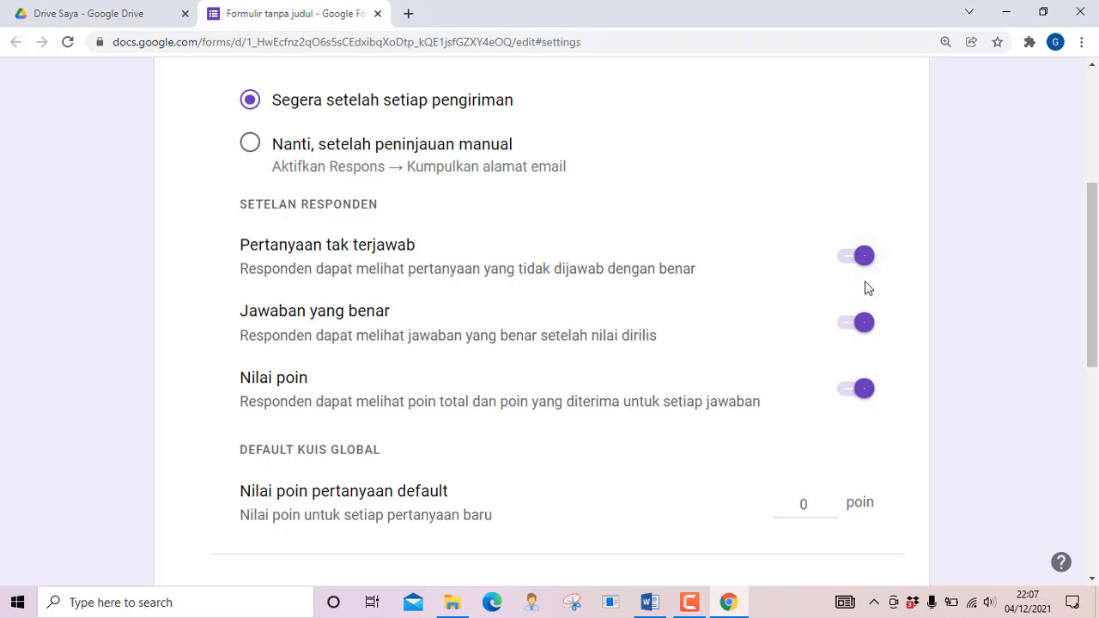
scroll(726, 327, down, 2)
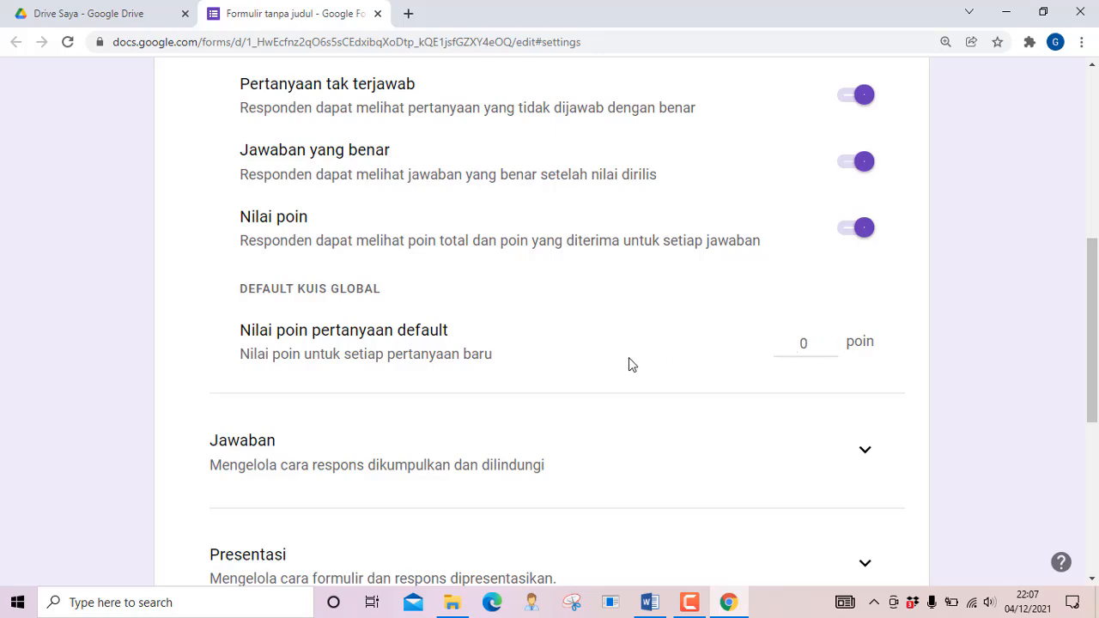
scroll(628, 363, down, 5)
scroll(629, 365, up, 10)
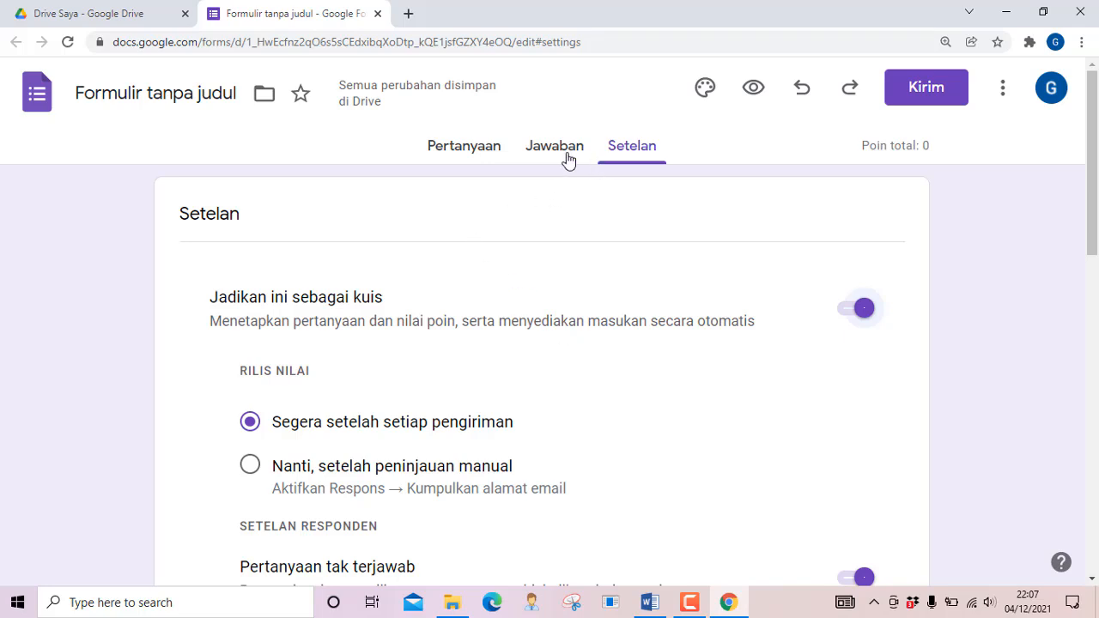
click(467, 152)
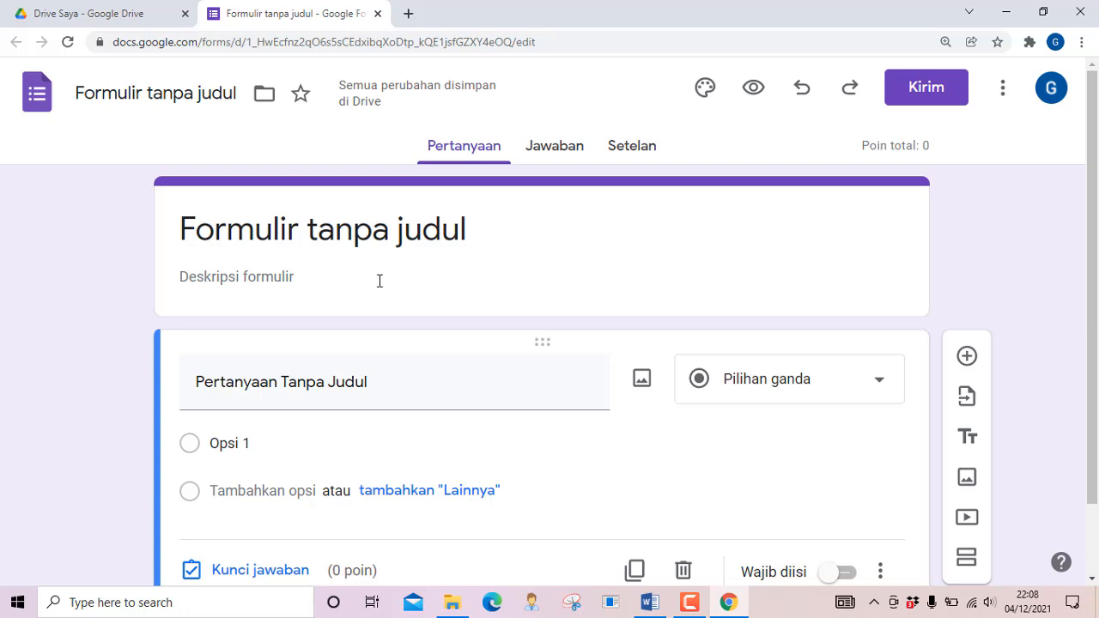
Replace the form title with 'UJI KOMPETENSI 1'
click(205, 232)
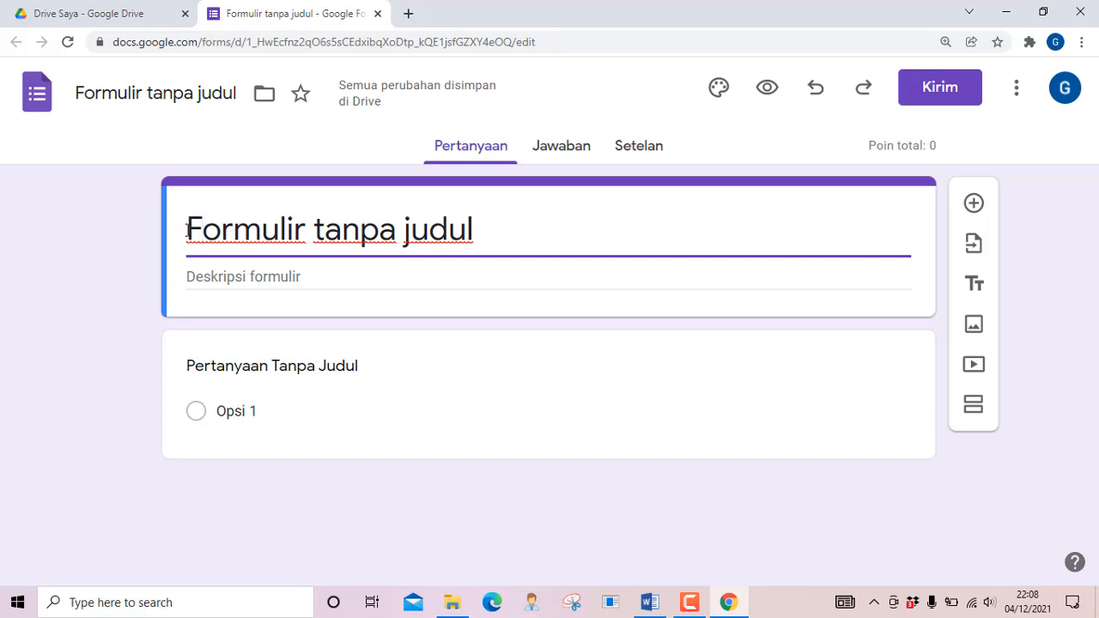
text(a)
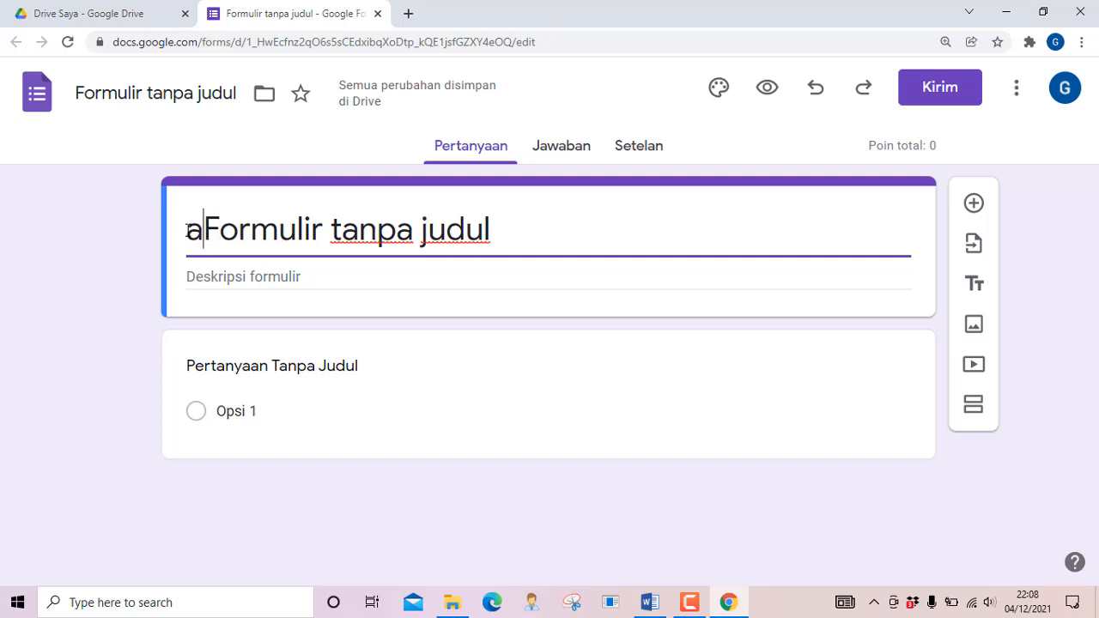
key(ctrl+a)
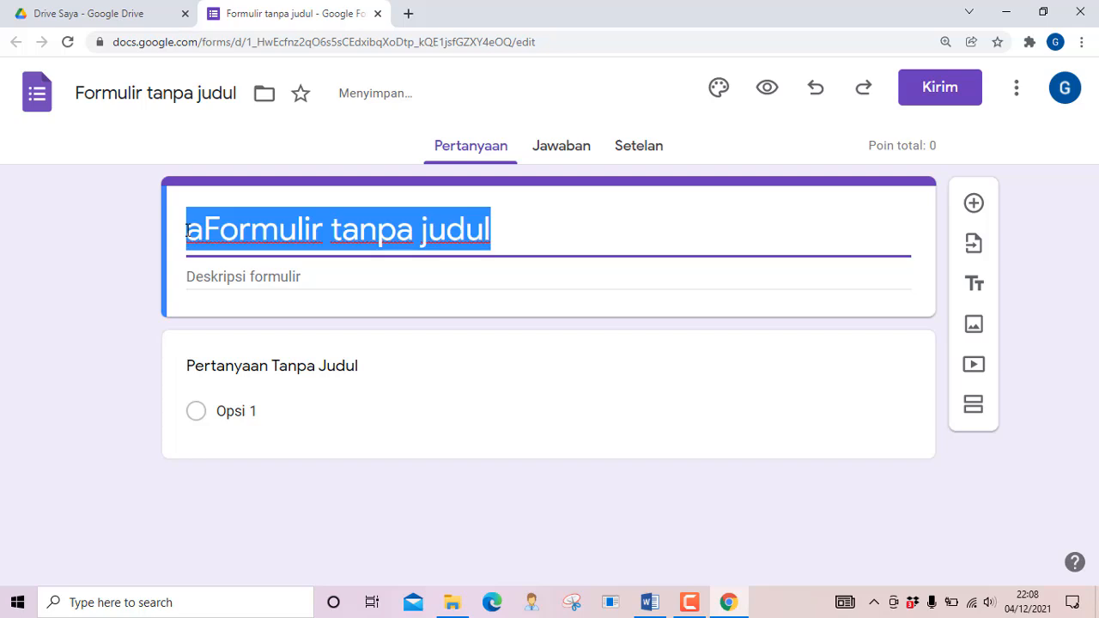
text(UJI )
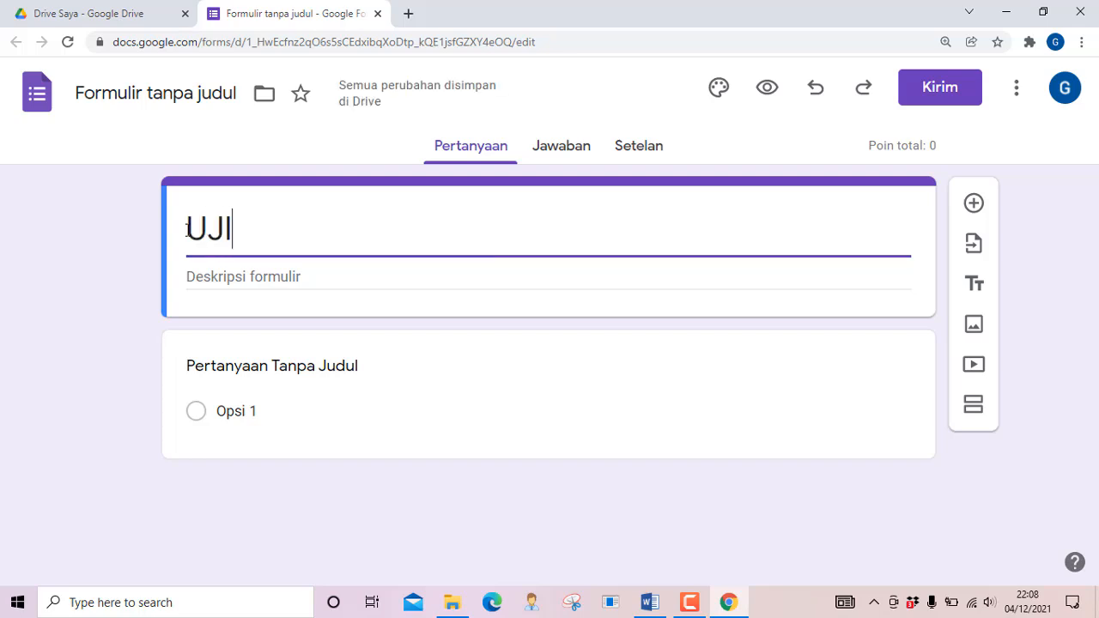
text(KOMP)
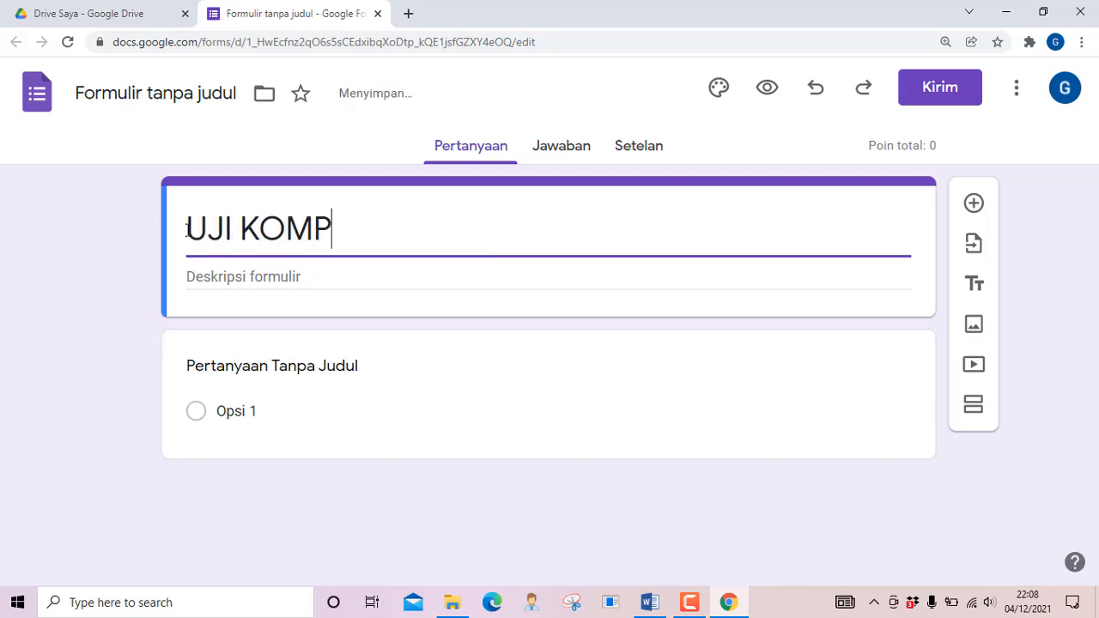
text(ETENS)
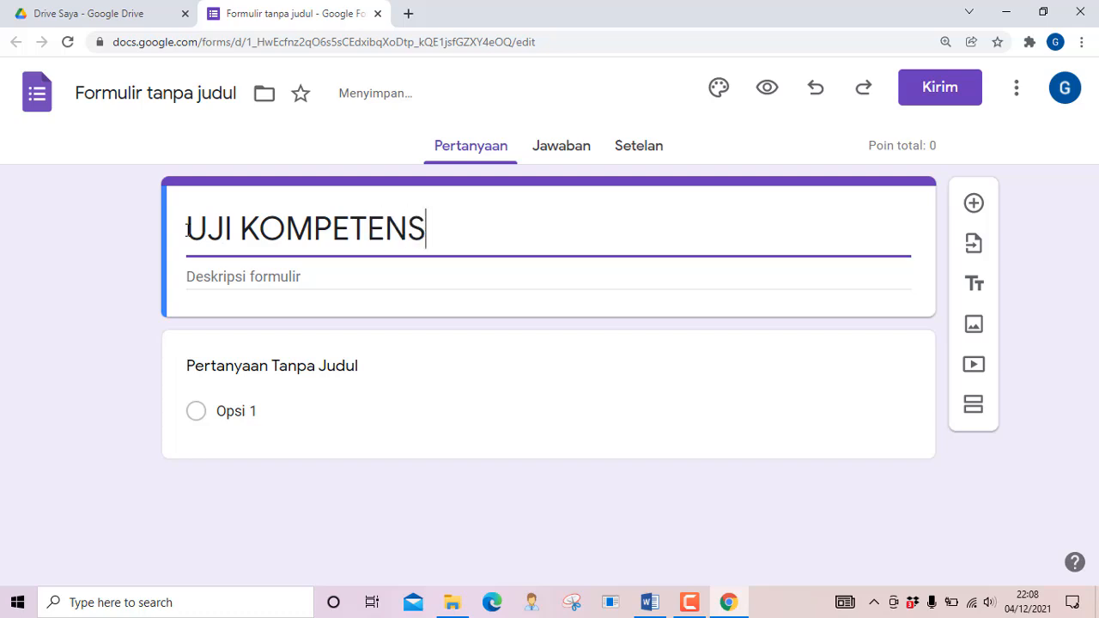
text(I 1)
Add the description 'LENGKAPILAH IDENTITAS KAMU DENGAN BENAR!' and name the file UJI KOMPETENSI 1
key(Tab)
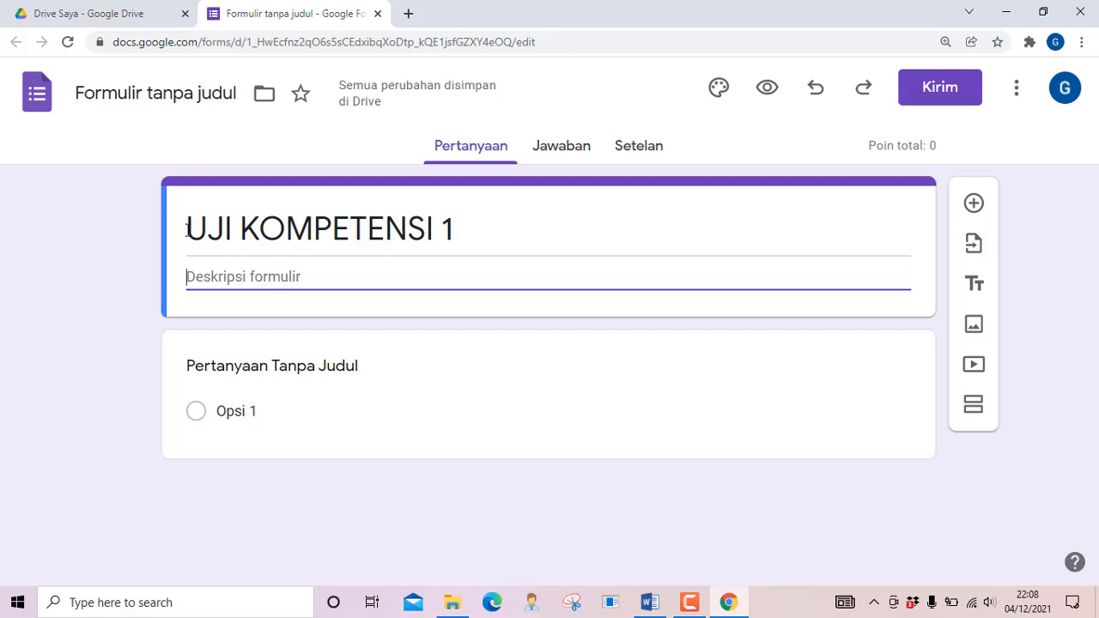
text(LE)
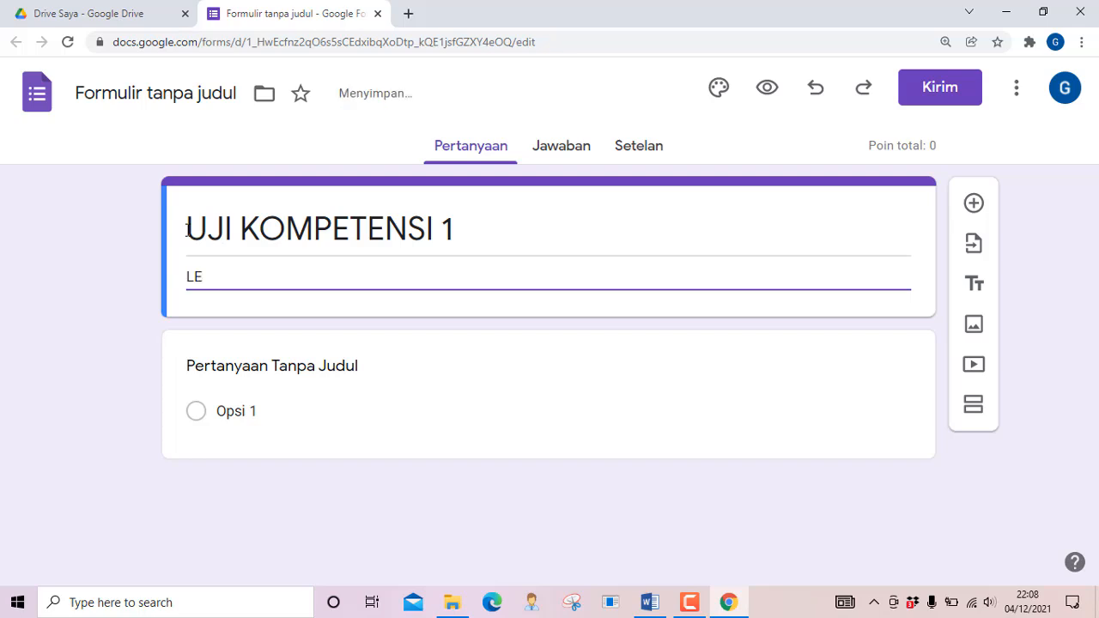
text(NGKAPILAH IDE)
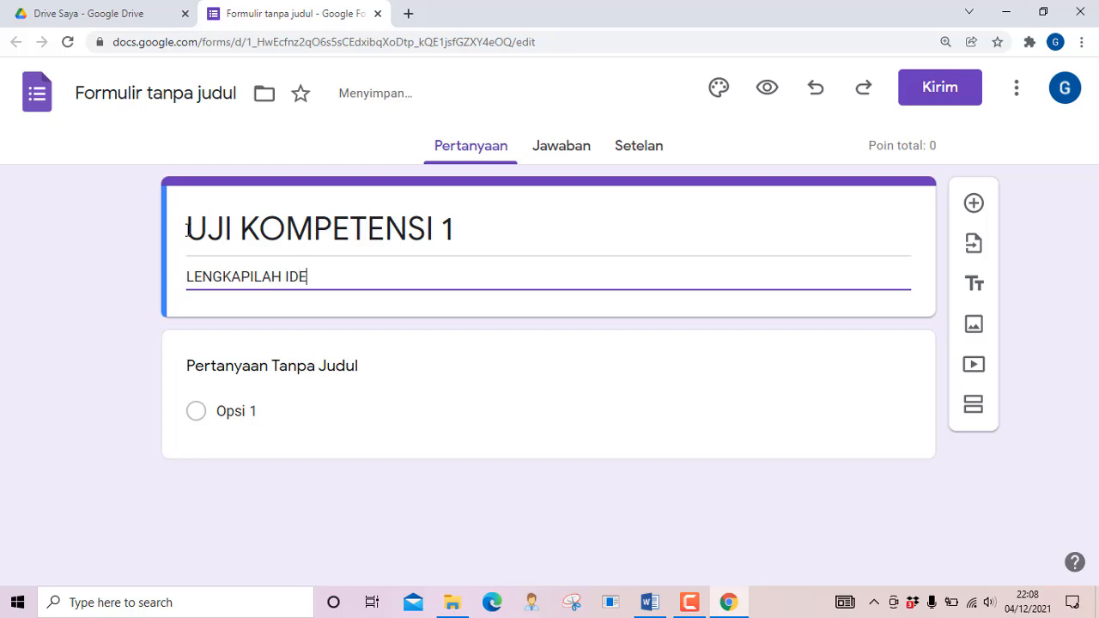
text(NTITAS KAMU DEN)
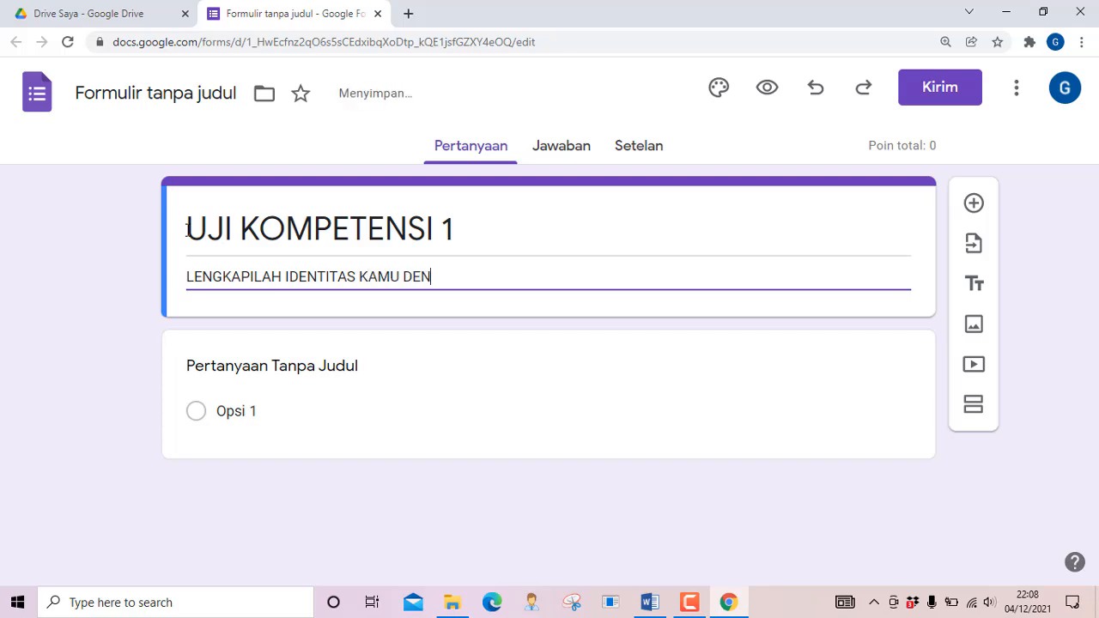
text(GAN BENAR!)
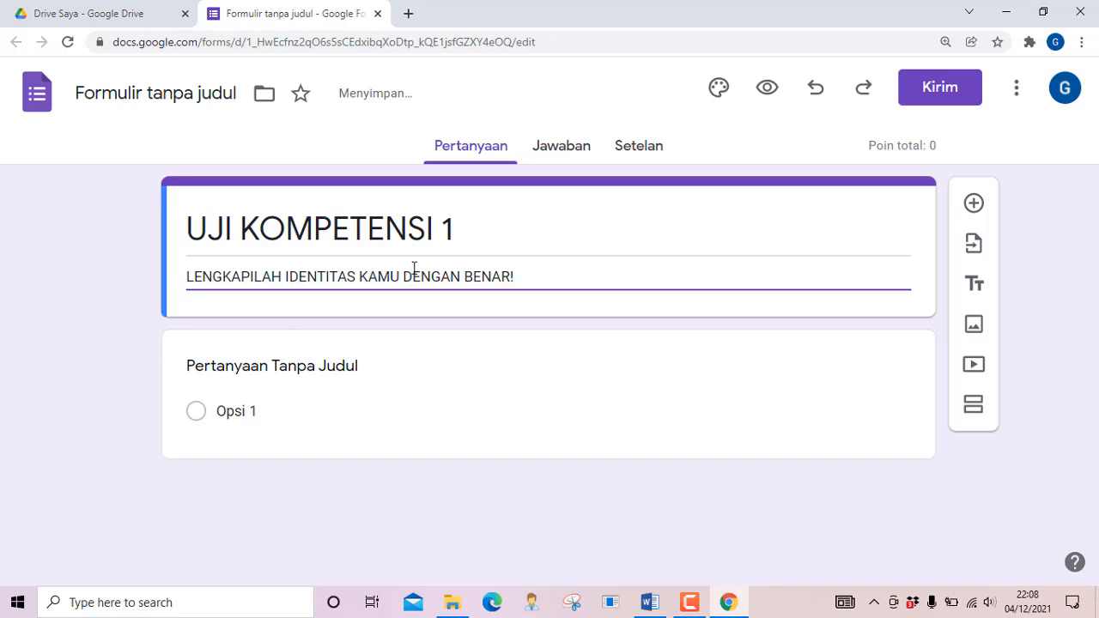
click(470, 239)
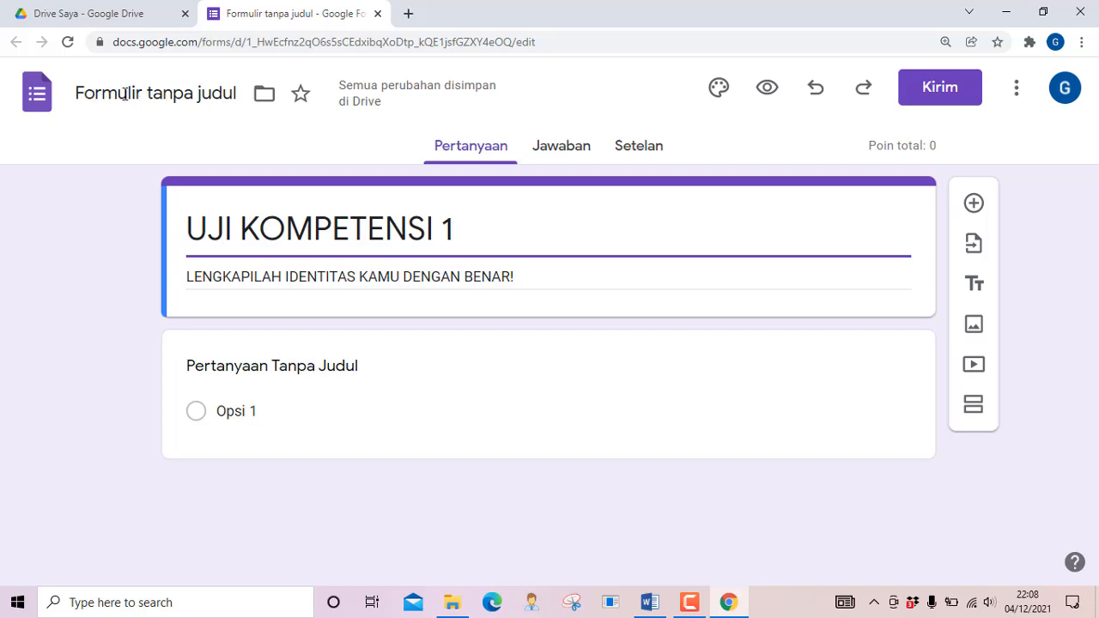
click(124, 93)
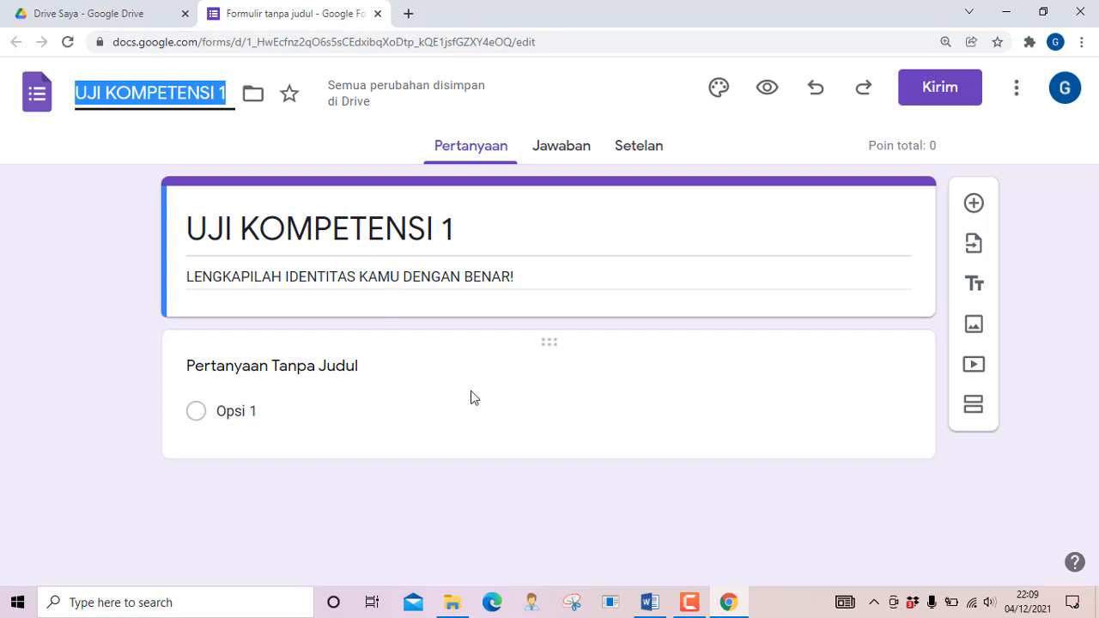
Make the first question a required short-answer 'NAMA LENGKAP' and add another question below
click(350, 372)
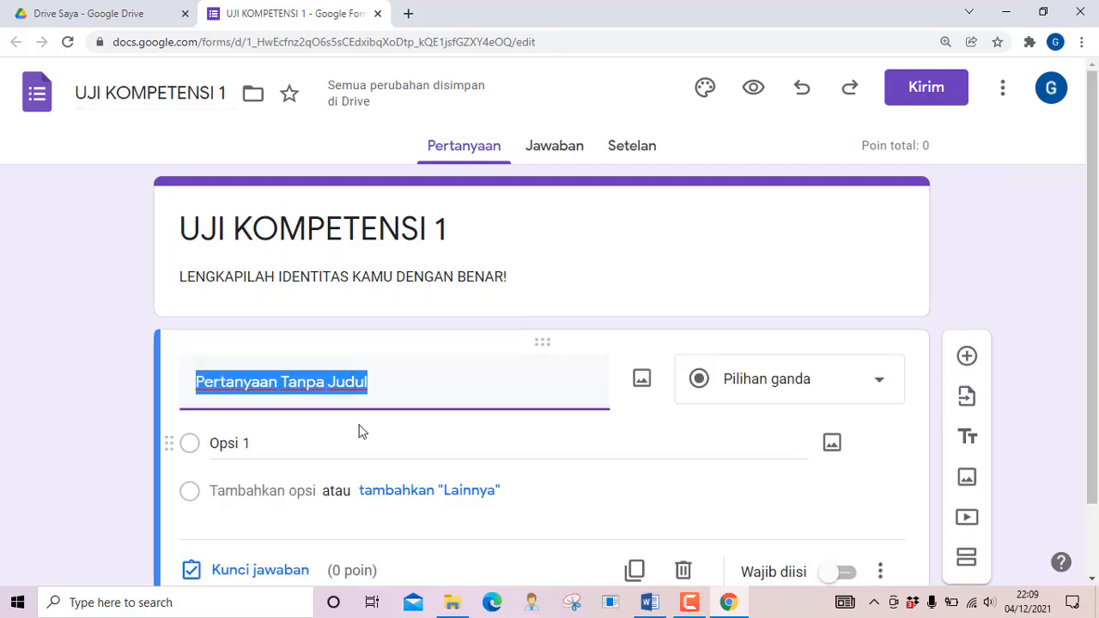
text(NAMA)
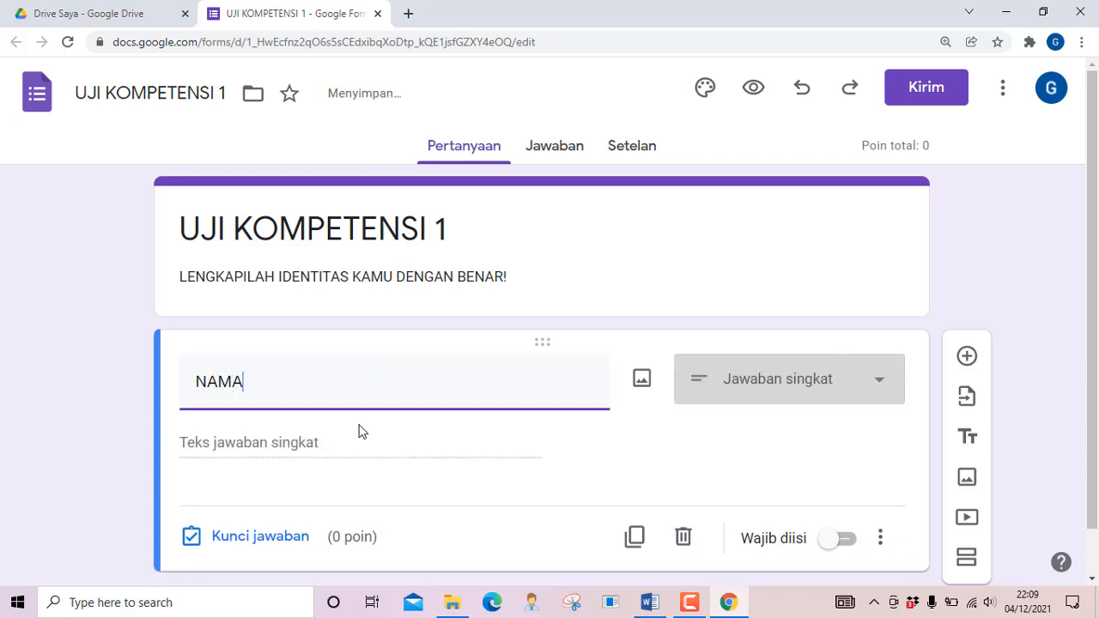
text( LEN)
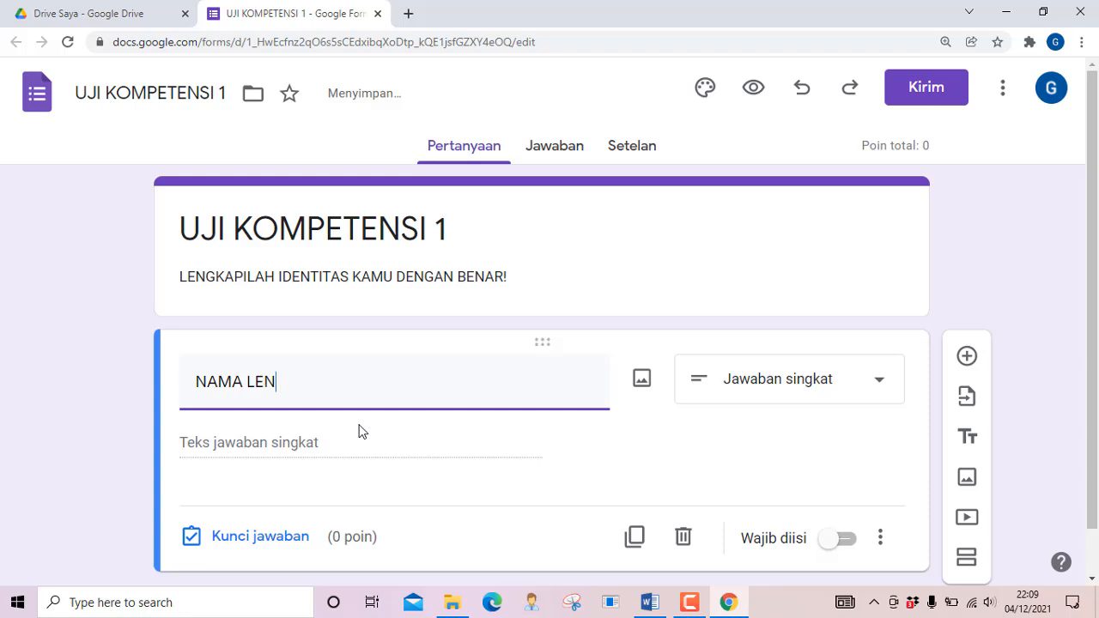
text(GKAP)
scroll(761, 438, down, 1)
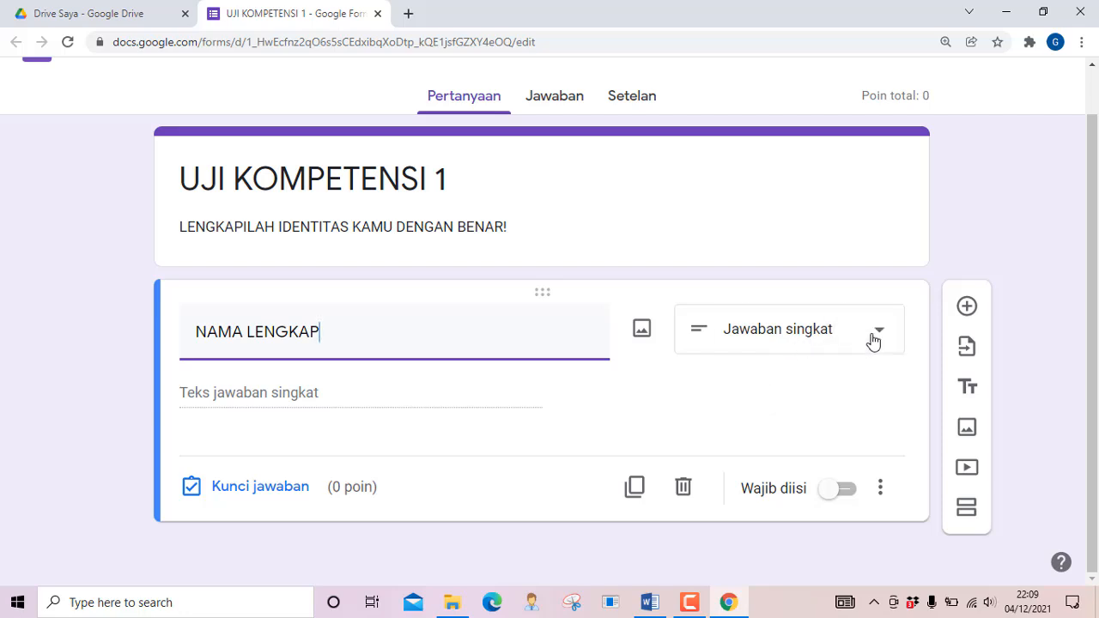
click(871, 340)
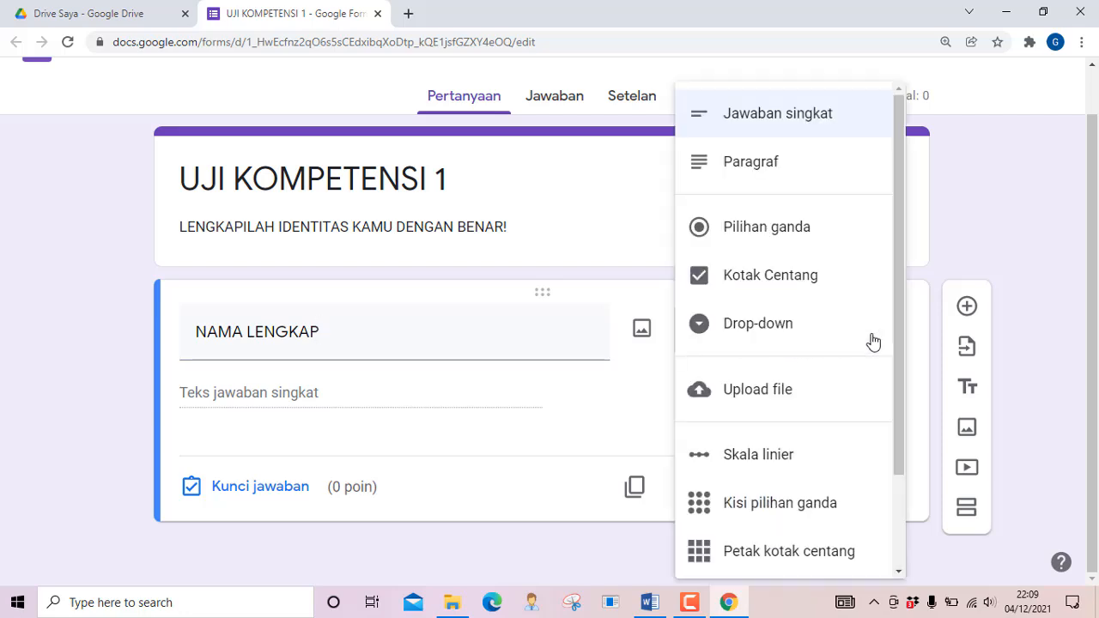
click(783, 122)
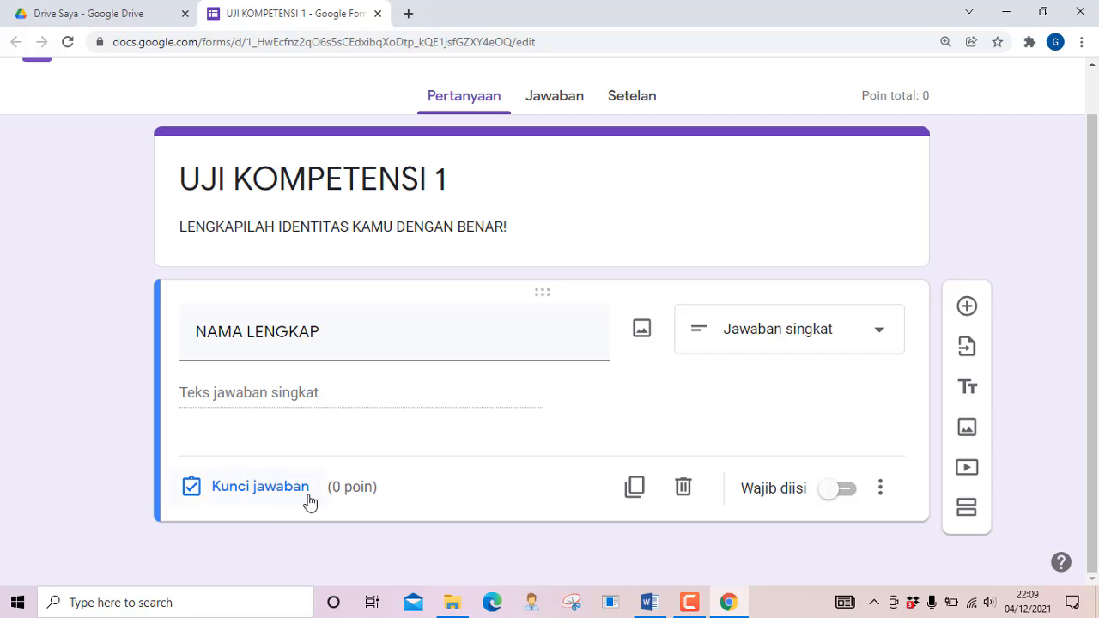
click(843, 497)
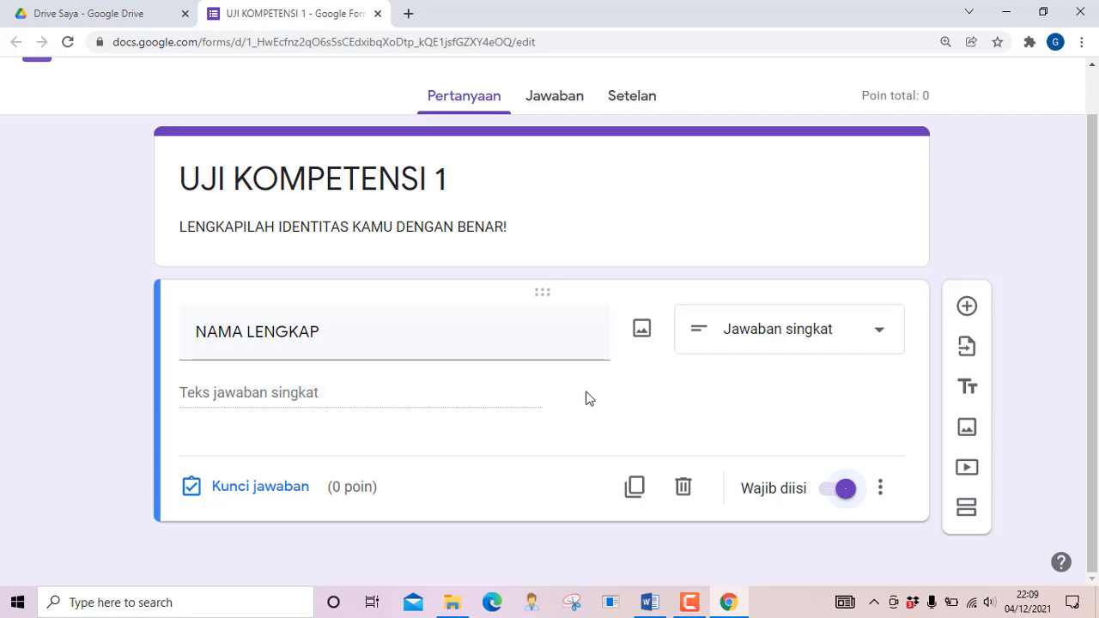
click(965, 311)
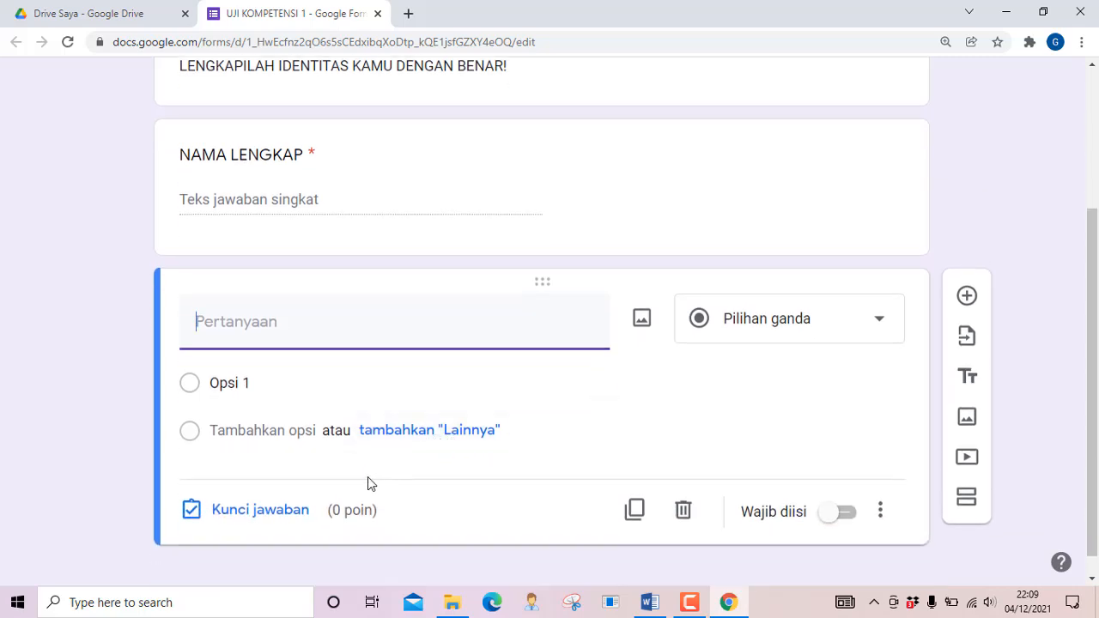
Set up the required multiple-choice question 'KELAS' with options 8A, 8B and 8C
text(KEL)
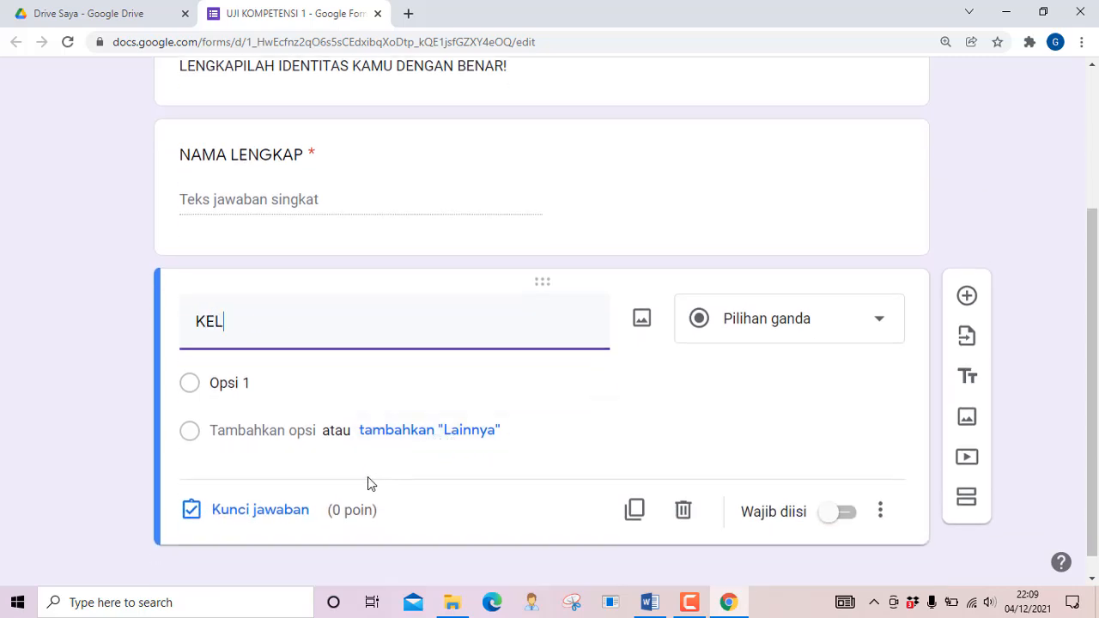
text(AS)
click(249, 383)
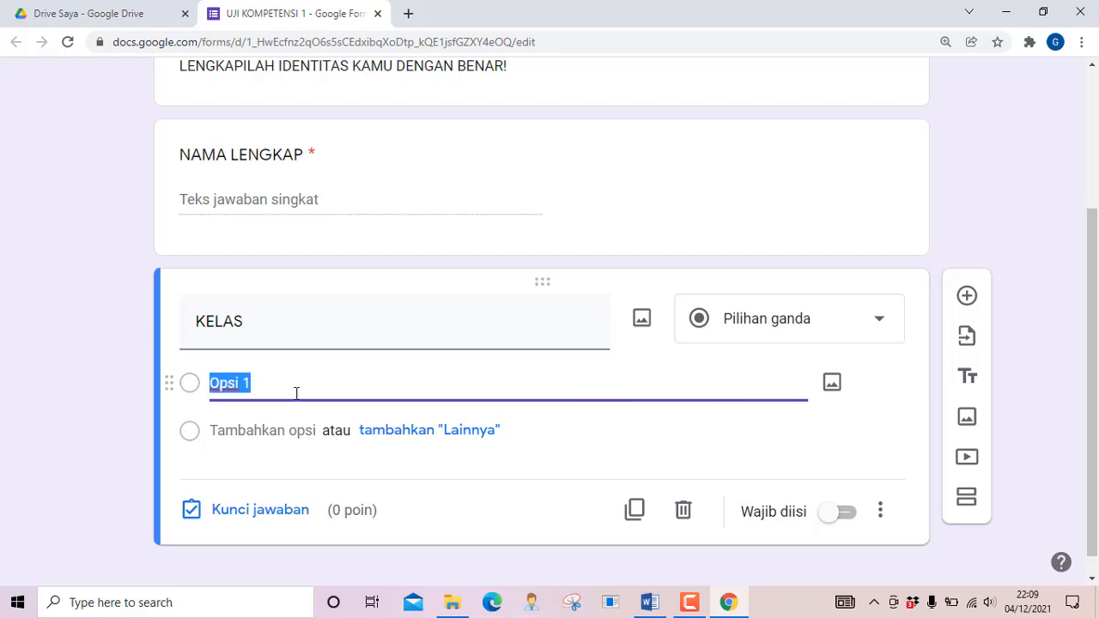
text(8A)
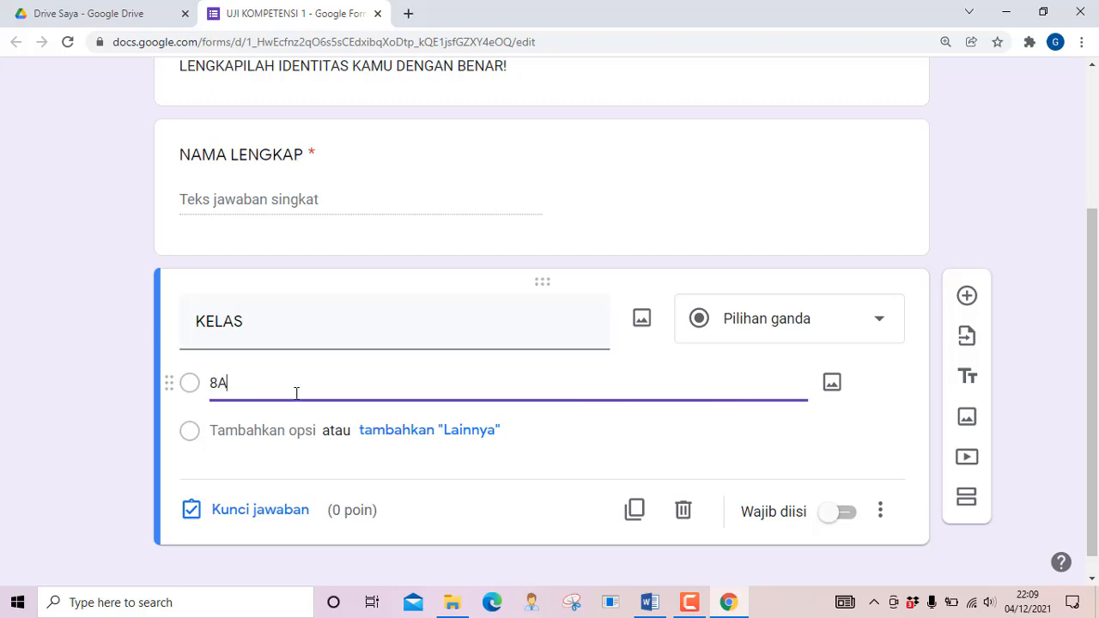
key(Return)
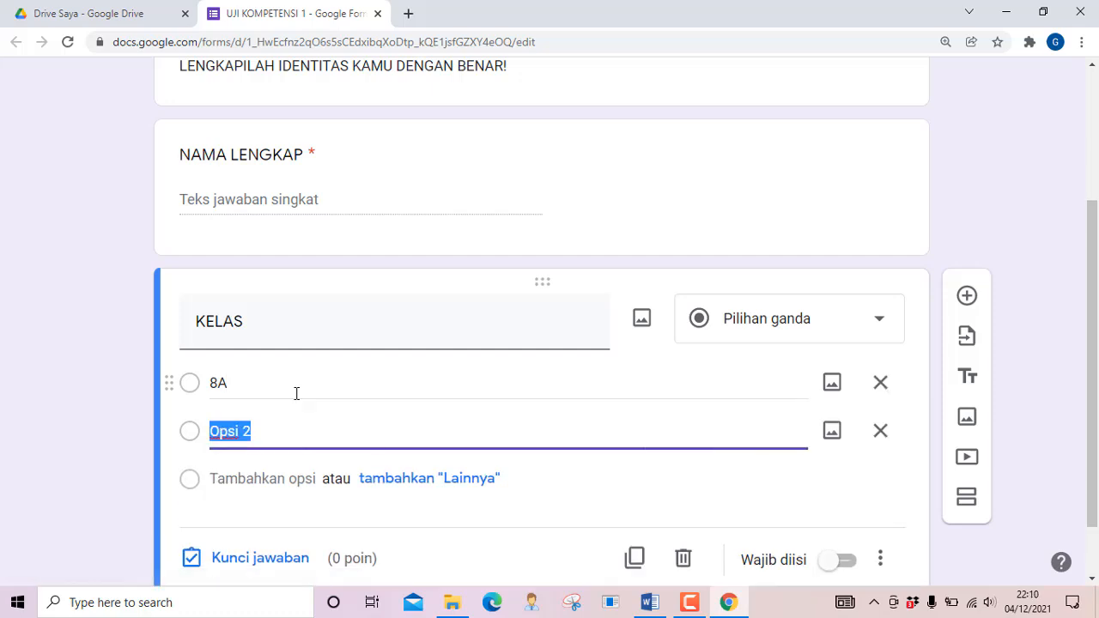
text(8B)
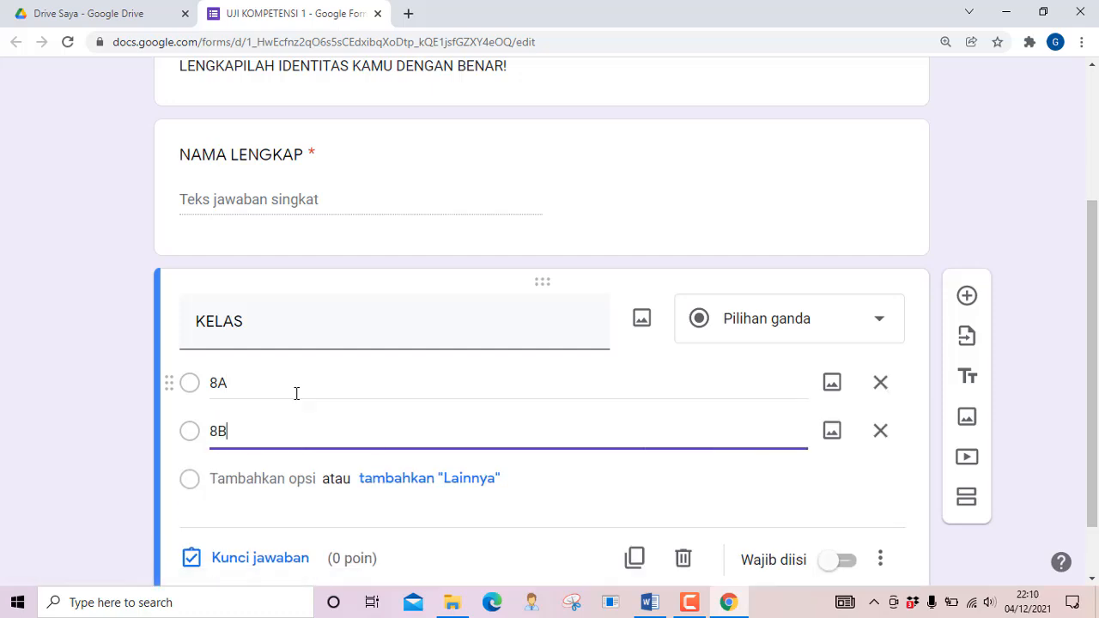
key(Return)
text(8)
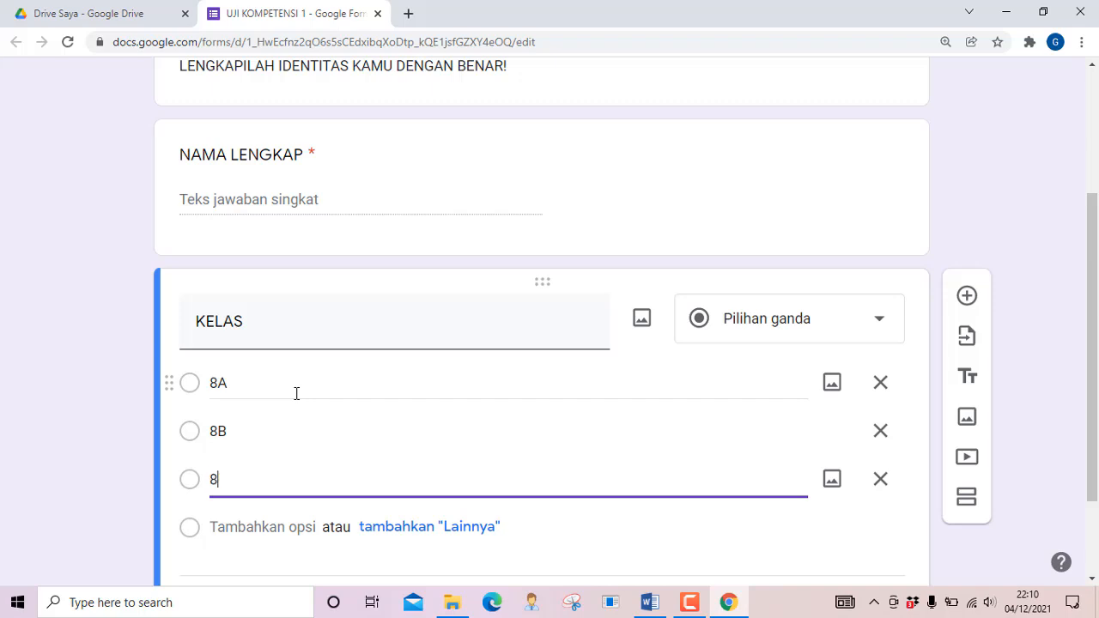
text(C)
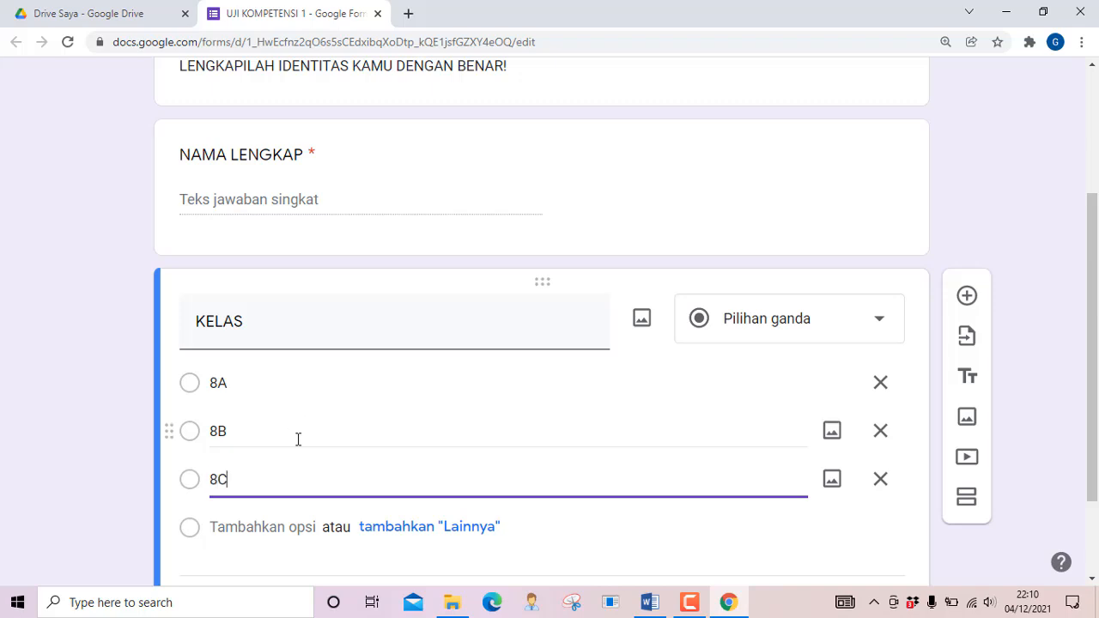
scroll(290, 440, down, 1)
scroll(290, 440, down, 1)
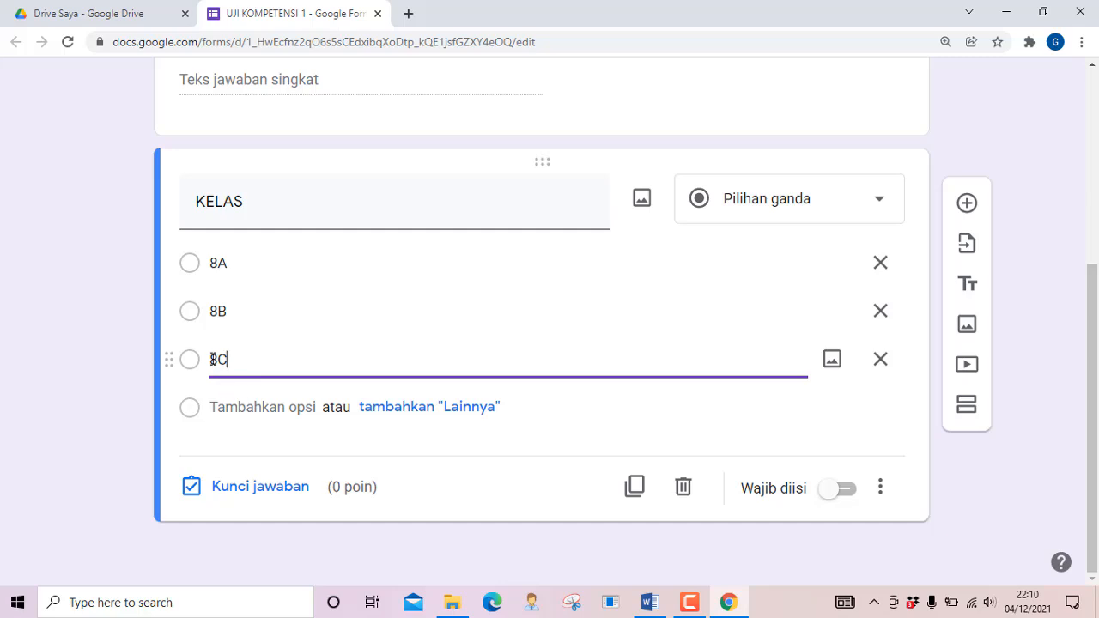
click(845, 497)
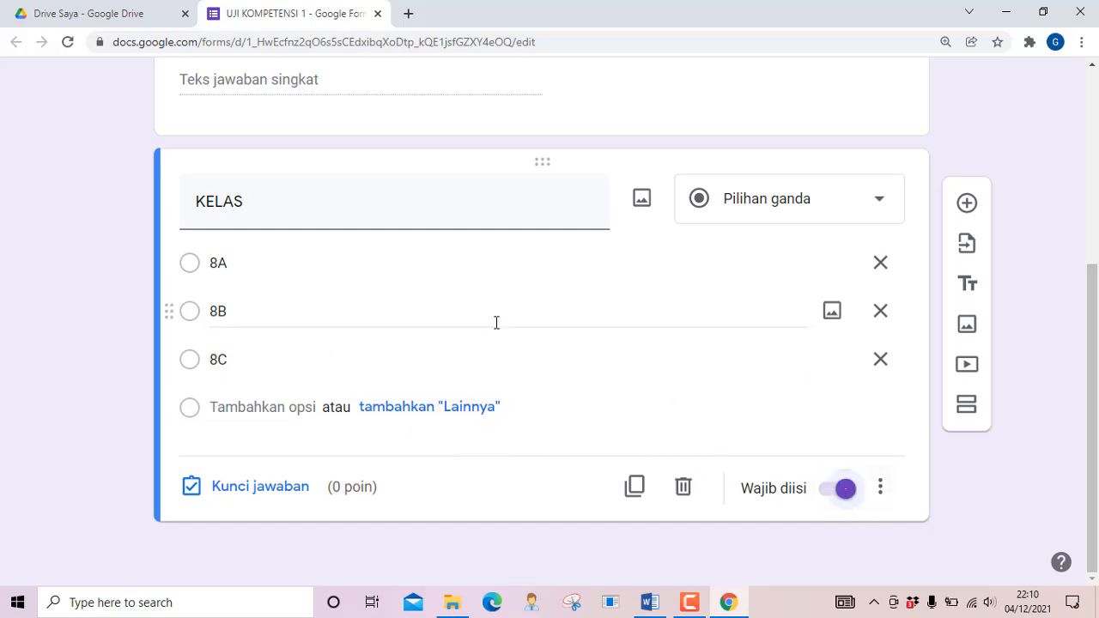
scroll(302, 256, up, 2)
scroll(302, 256, down, 2)
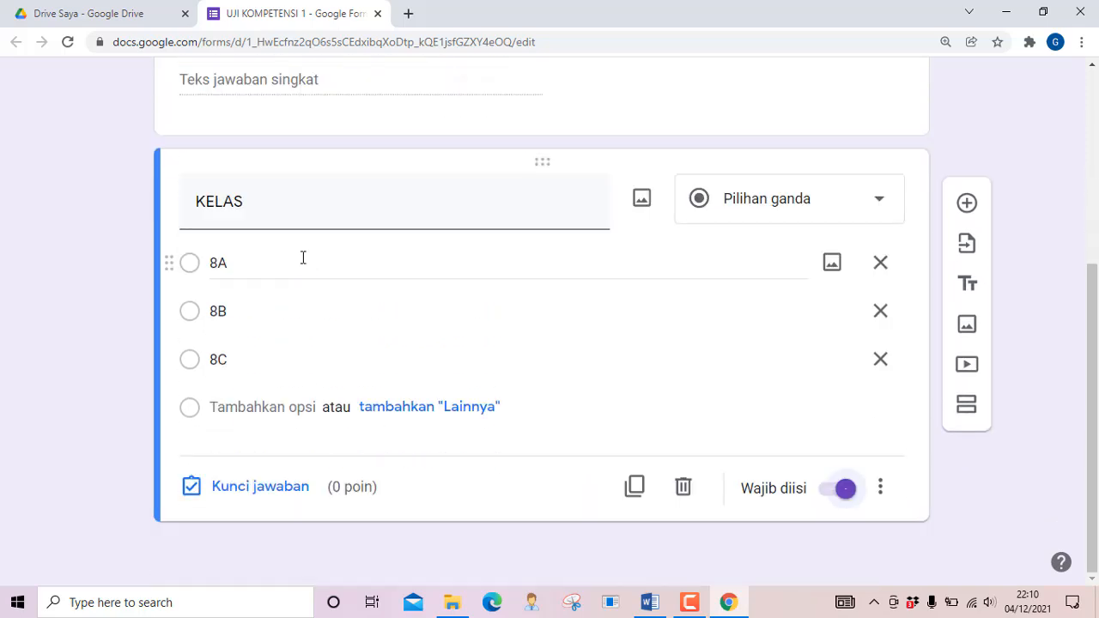
Add a new question below KELAS and title it 'PASSWORD'
click(967, 207)
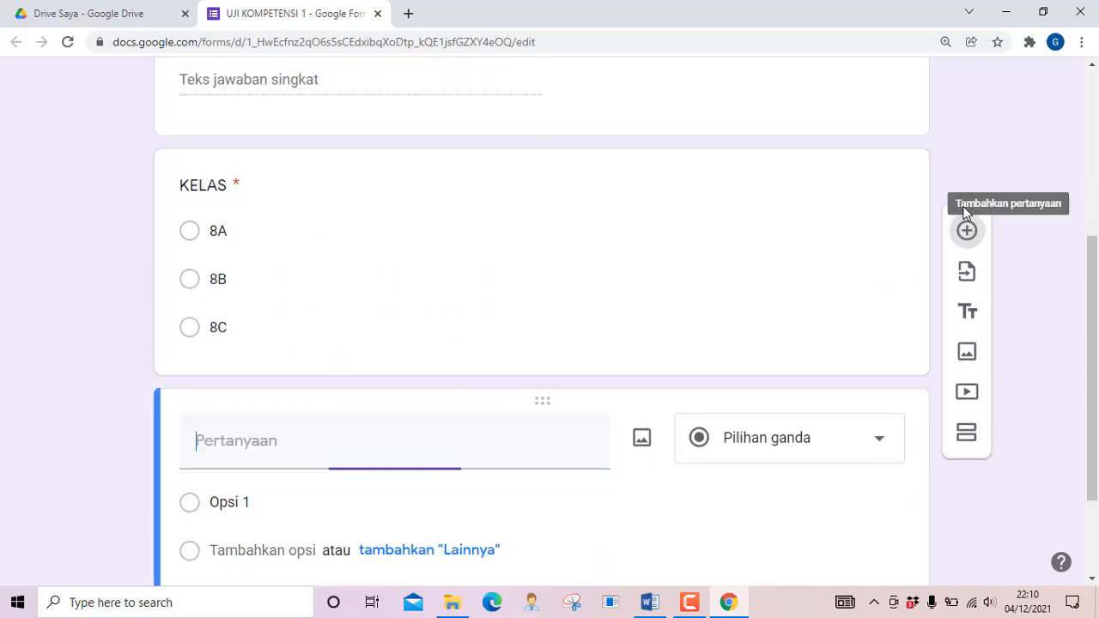
scroll(394, 332, up, 2)
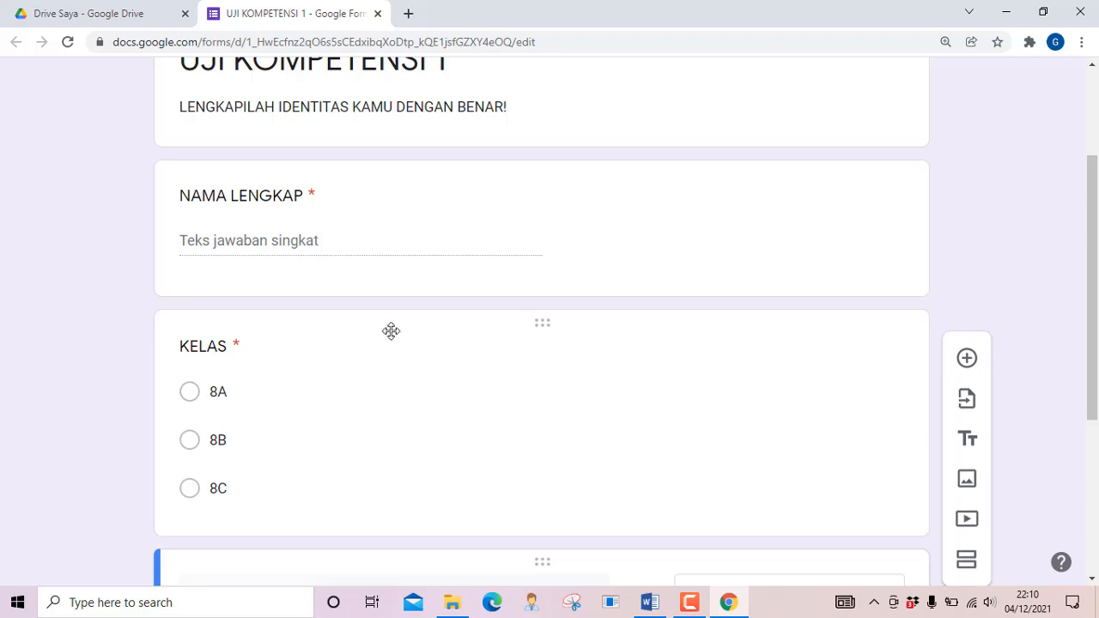
scroll(261, 345, down, 3)
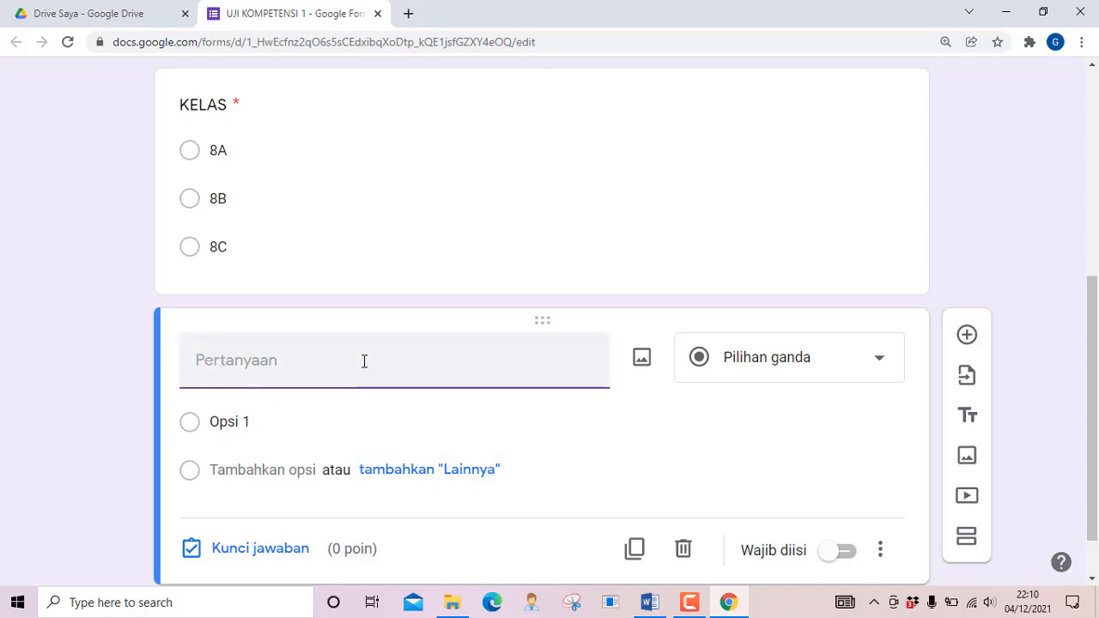
scroll(341, 352, up, 4)
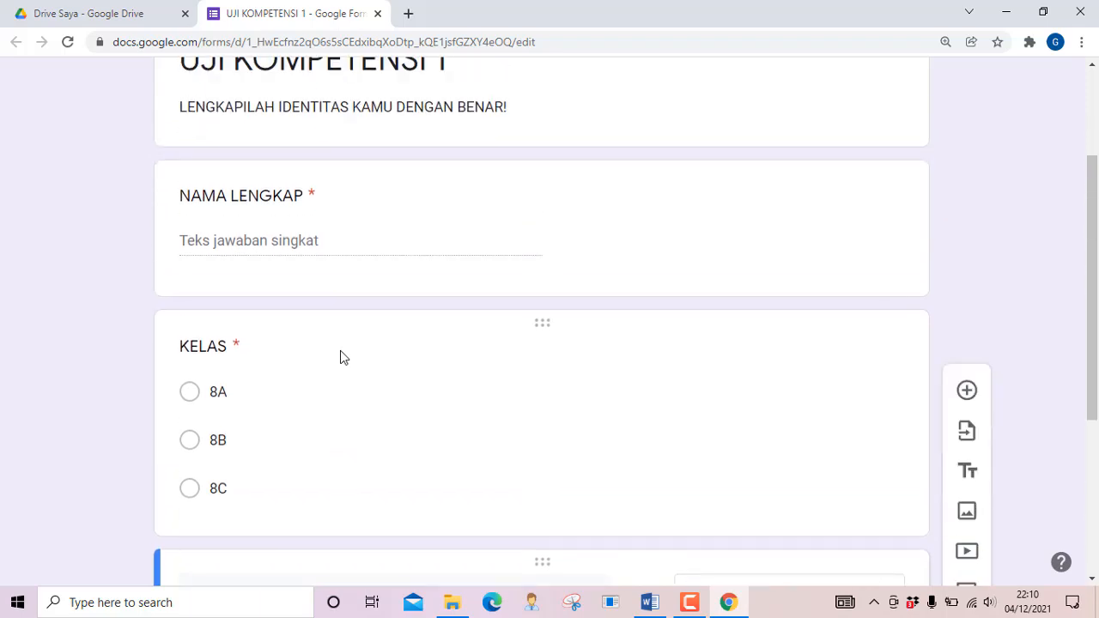
scroll(341, 356, down, 3)
scroll(340, 357, down, 2)
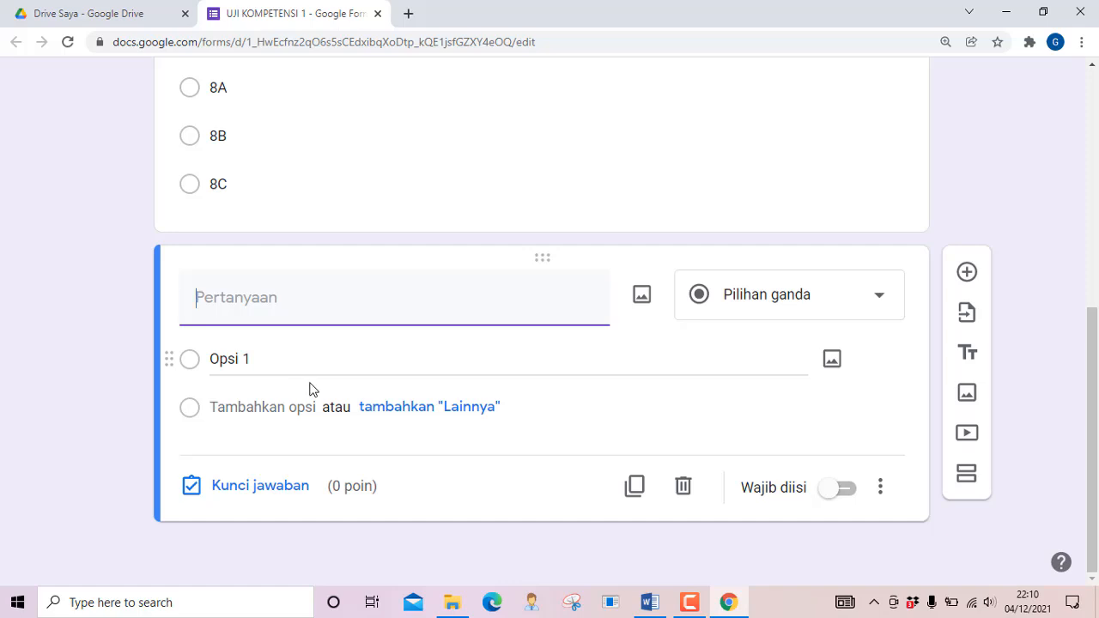
text(PASS)
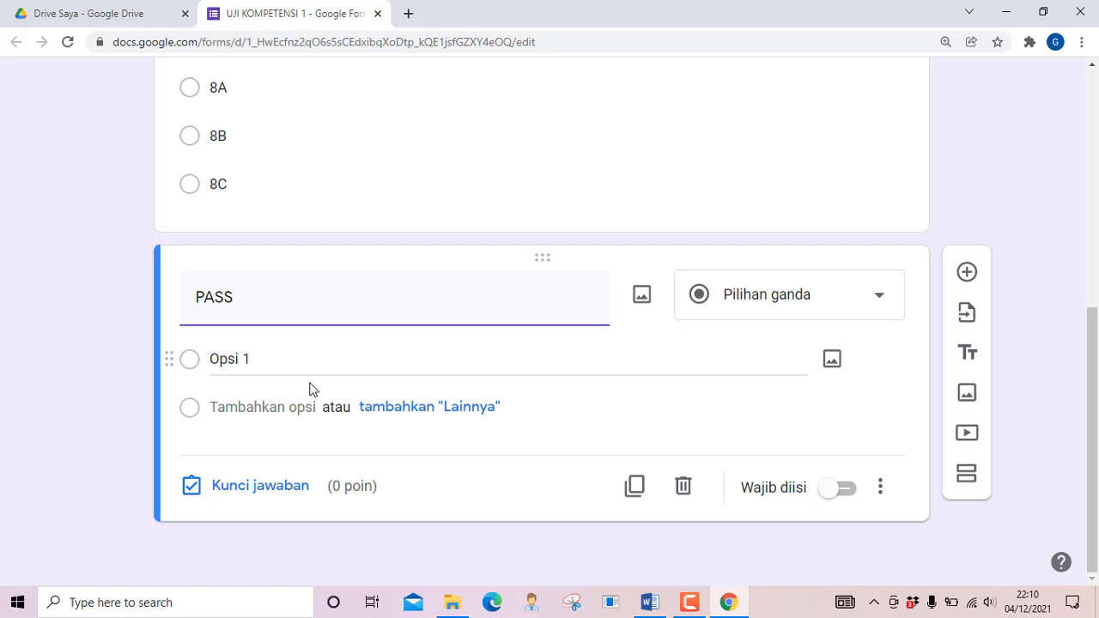
text(WORD)
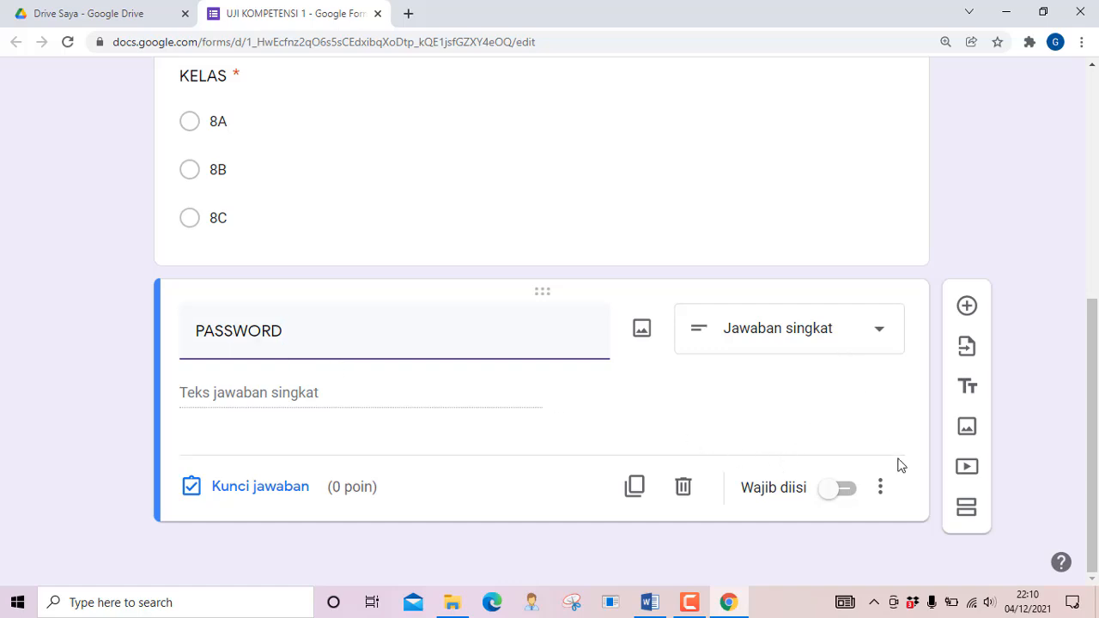
Make the PASSWORD question required and add text-type response validation
click(852, 496)
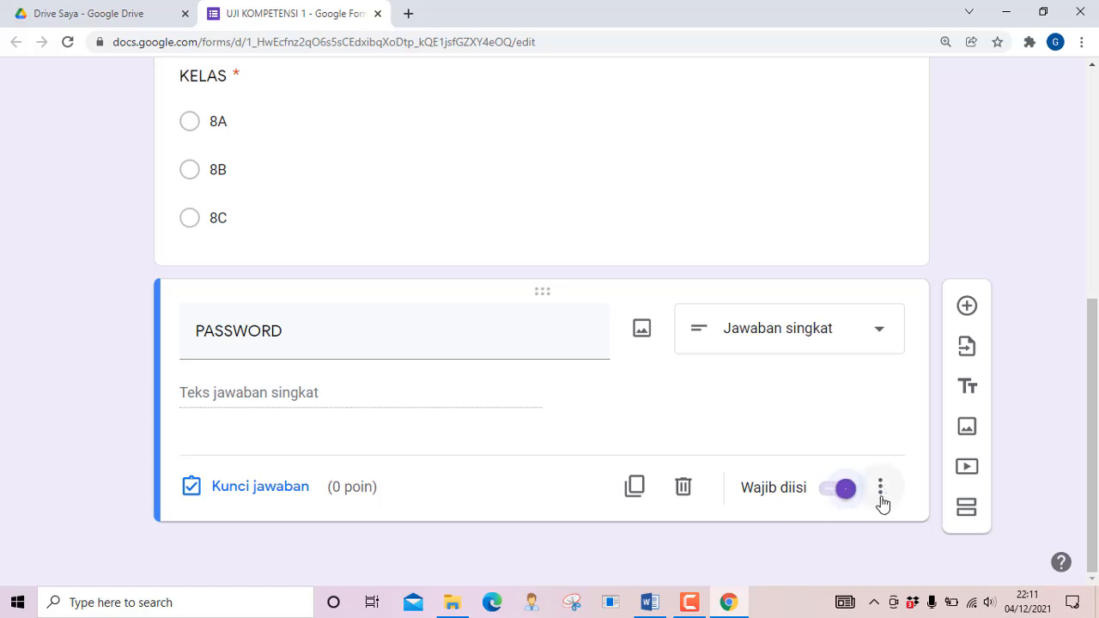
click(881, 494)
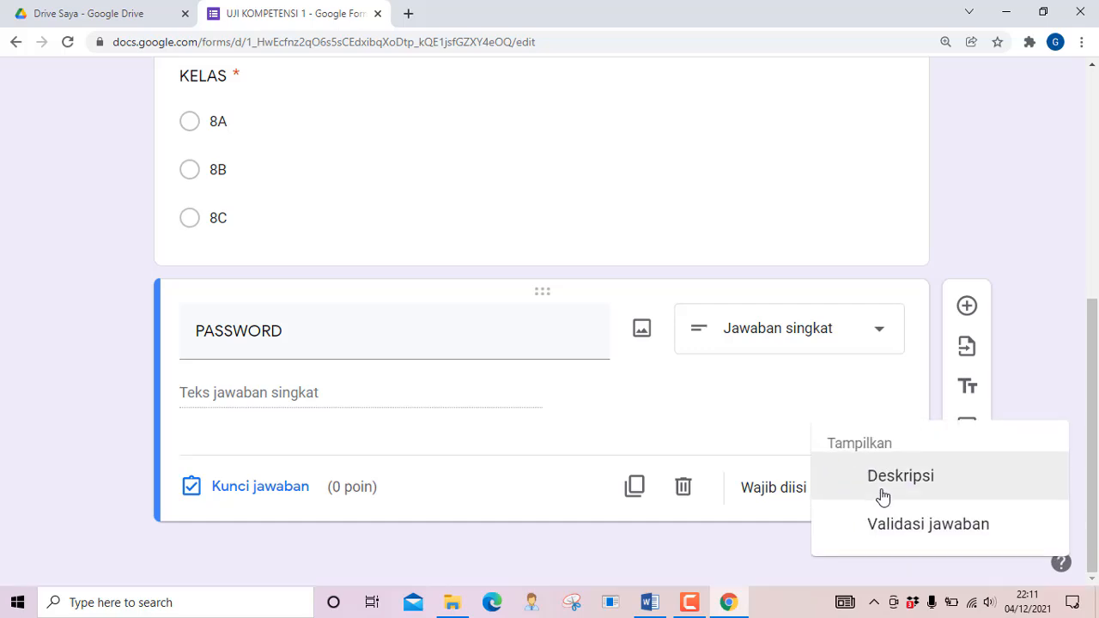
click(918, 529)
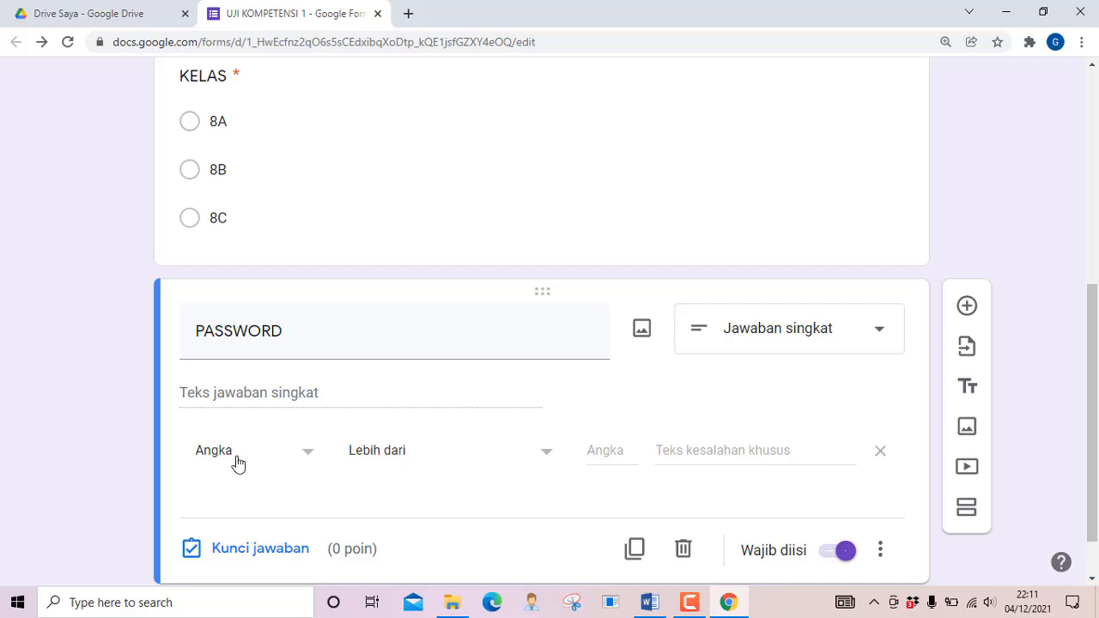
click(308, 455)
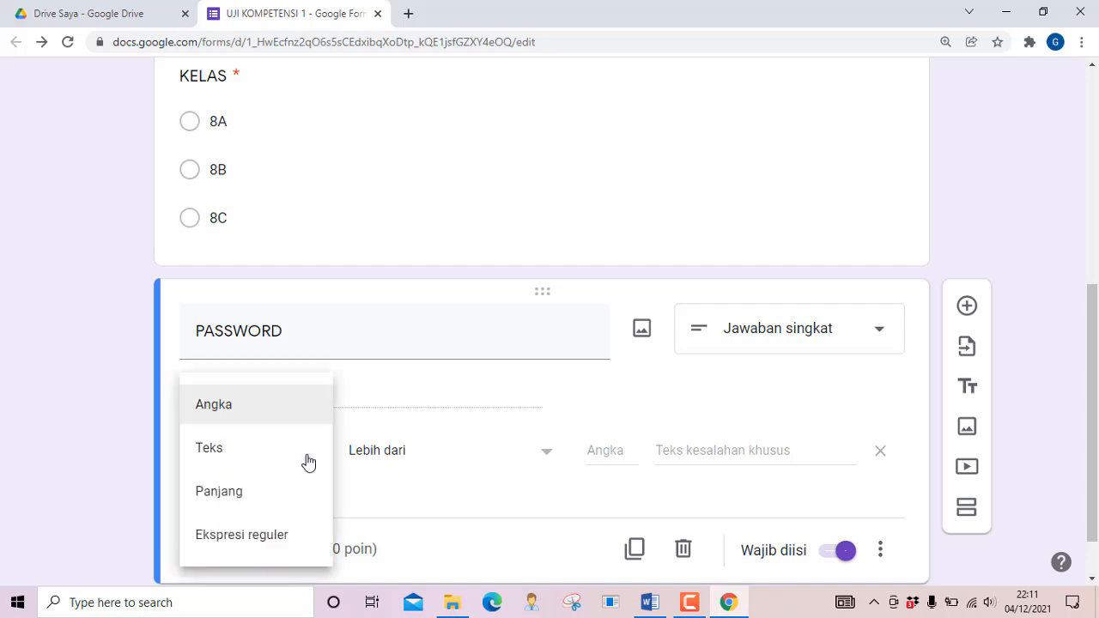
click(228, 449)
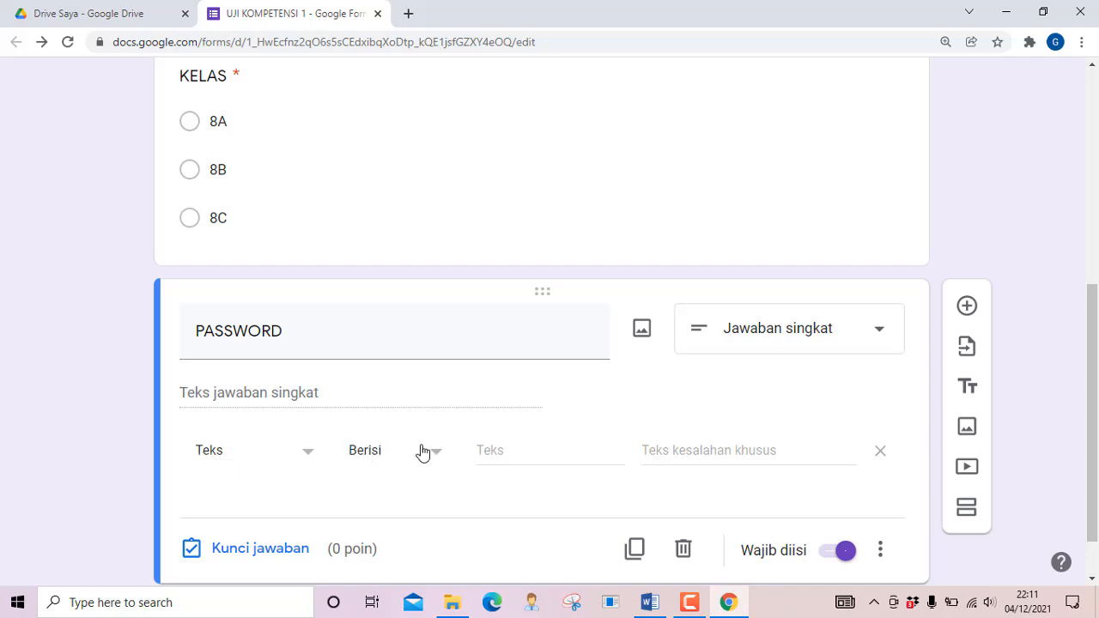
click(525, 452)
text(12)
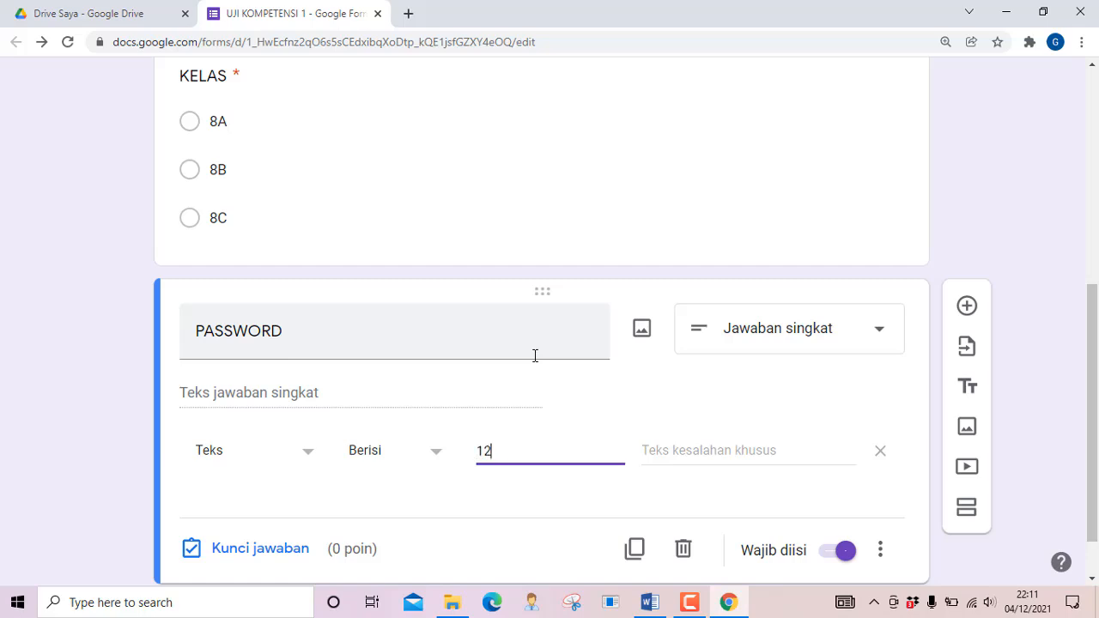
text(34567)
click(672, 452)
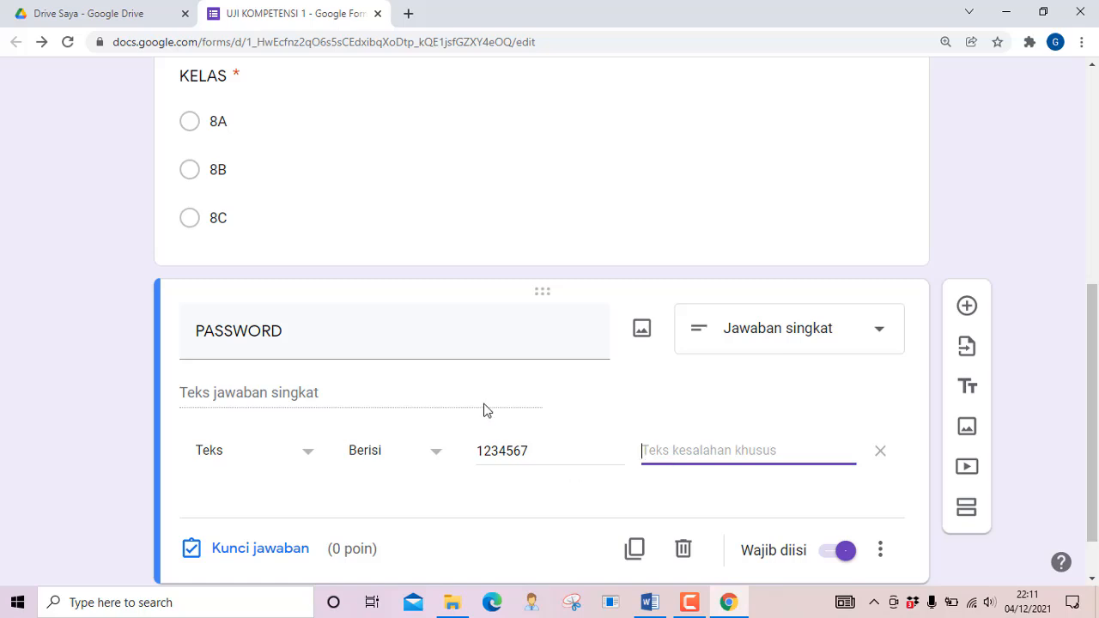
text(PA)
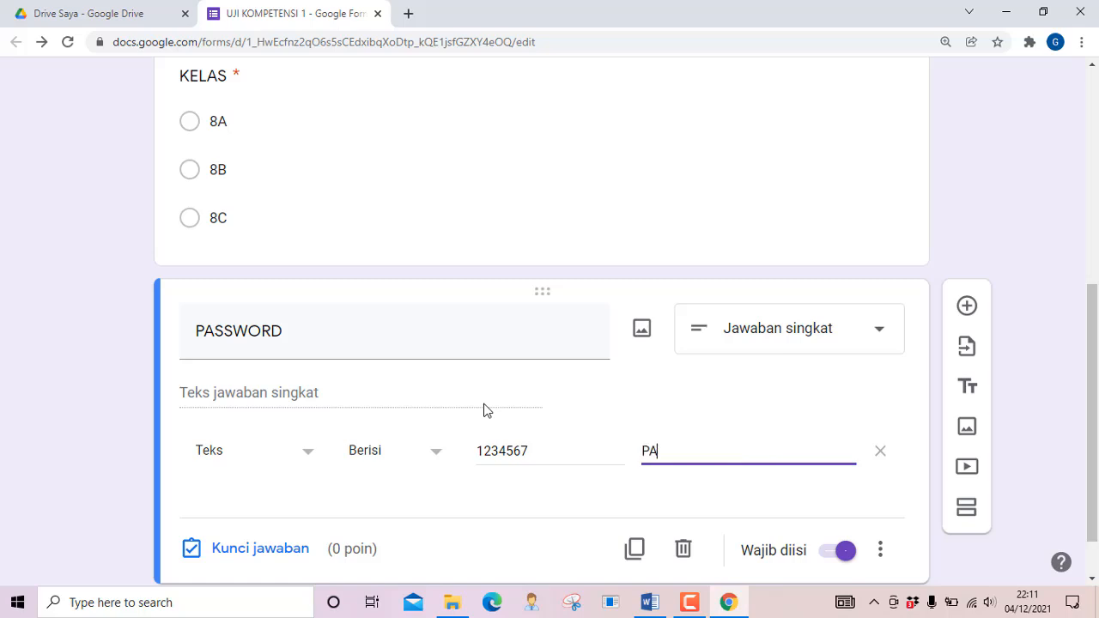
text(SSWORD SALAH)
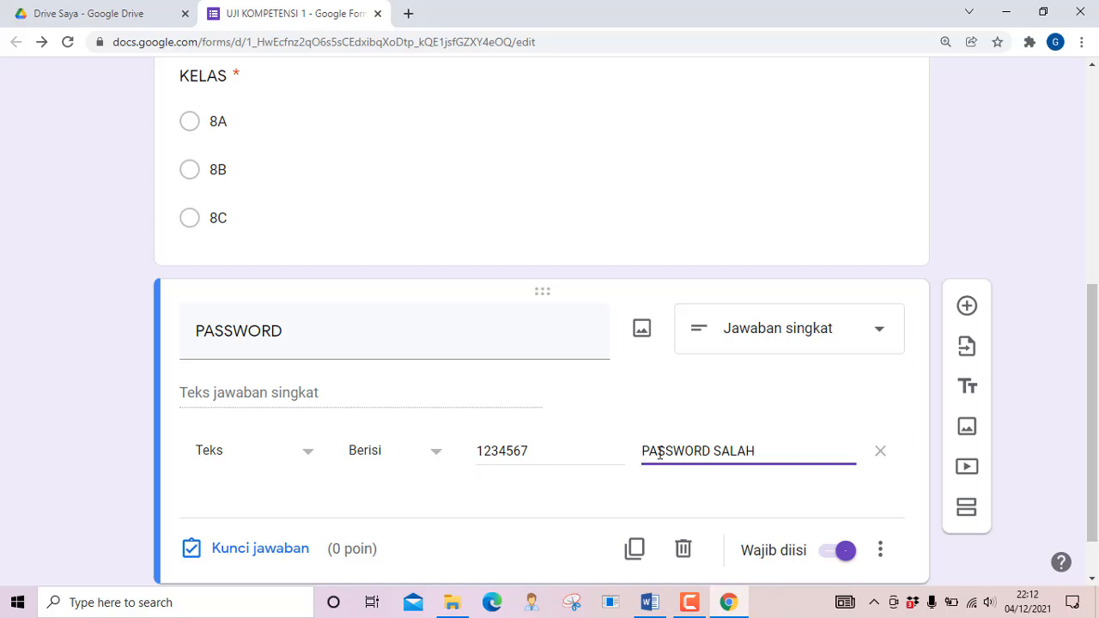
scroll(567, 506, down, 1)
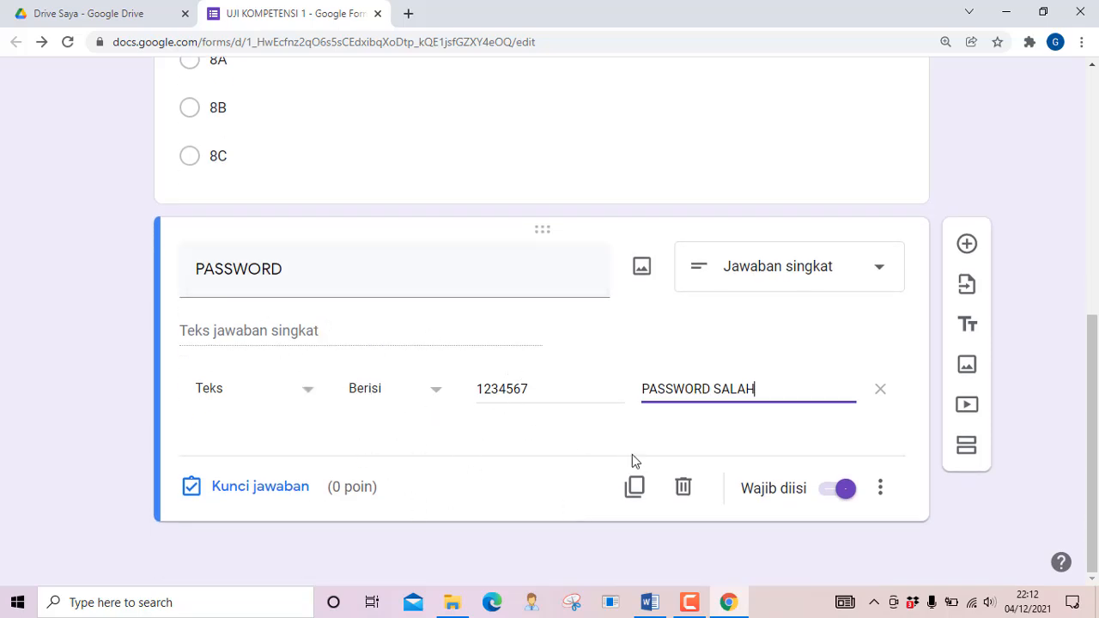
scroll(449, 294, up, 6)
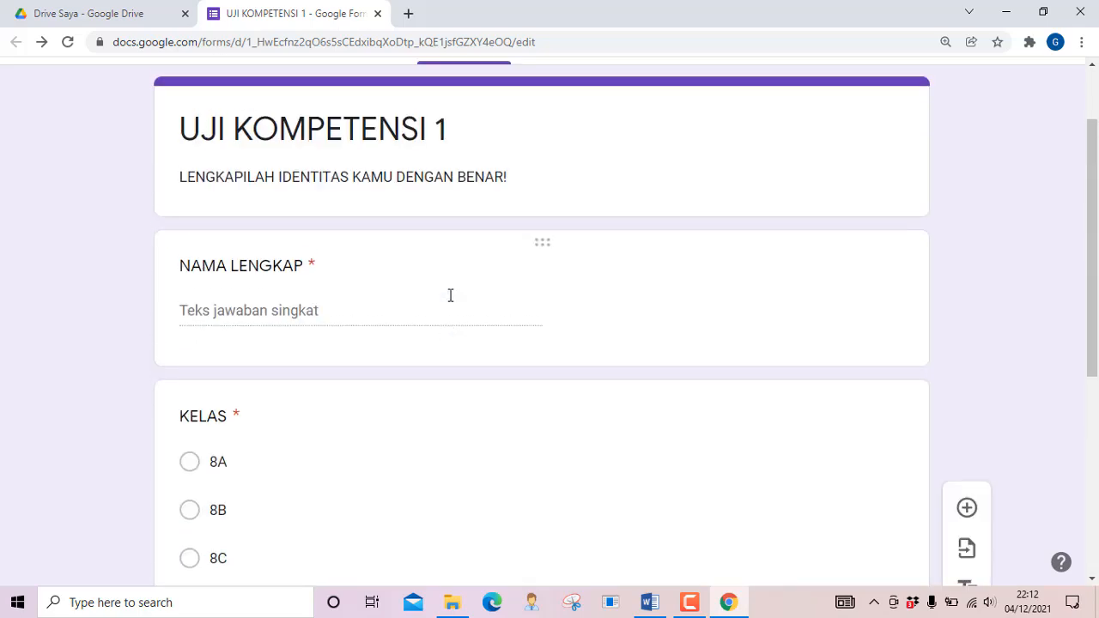
scroll(448, 294, down, 1)
scroll(449, 302, down, 4)
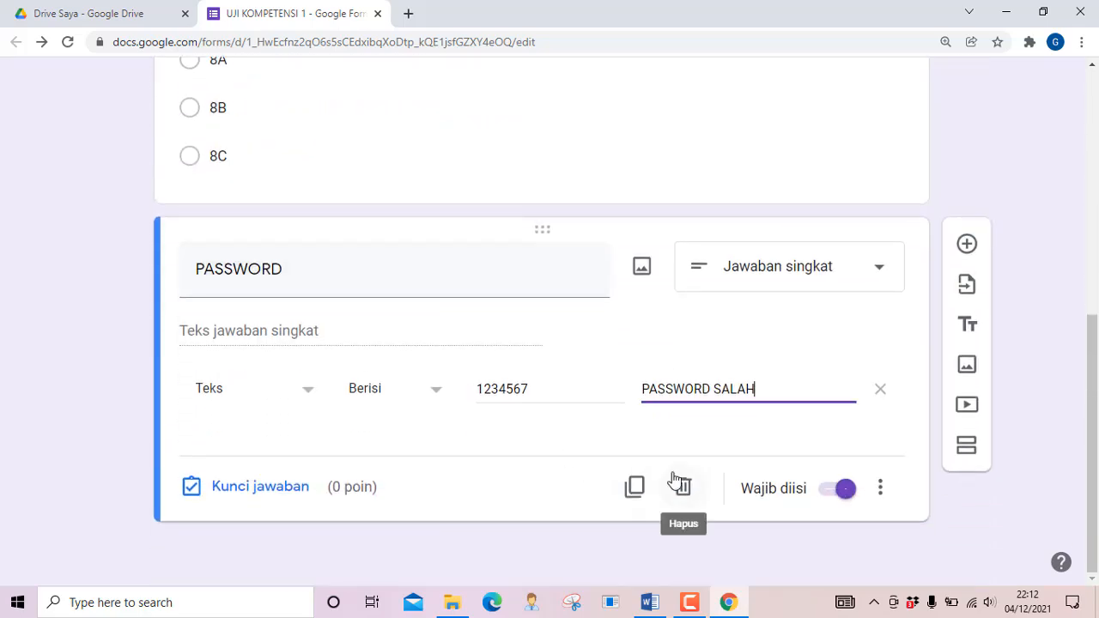
Add a section titled 'PILIHLAH SALAH SATU JAWABAN YANG PALING TEPAT!' with a new question in it
click(966, 446)
scroll(330, 487, down, 1)
scroll(330, 486, down, 1)
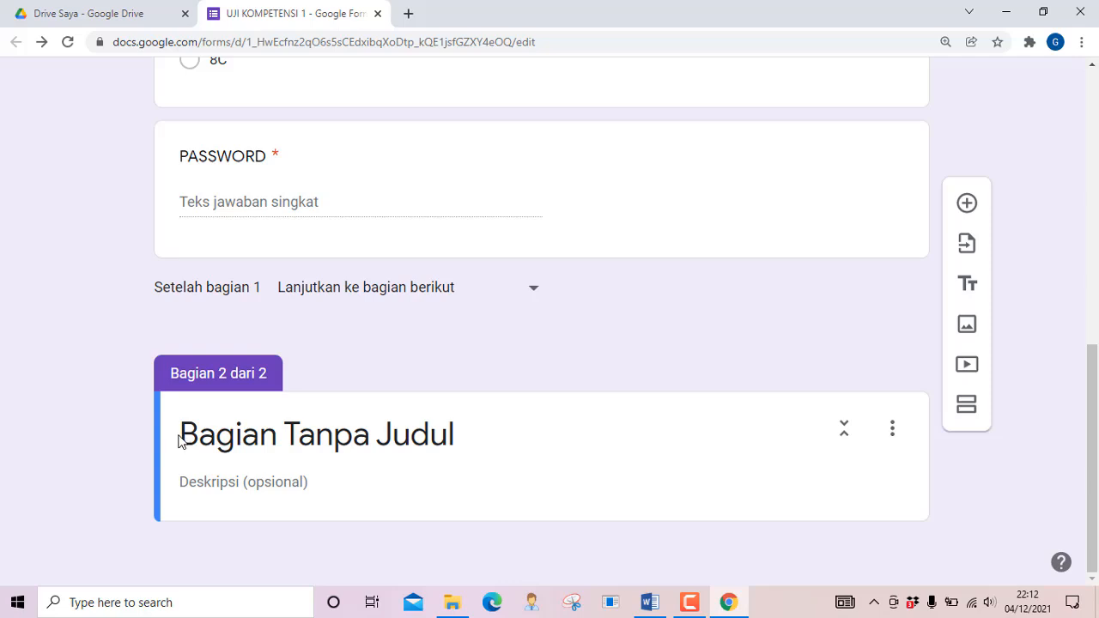
click(252, 435)
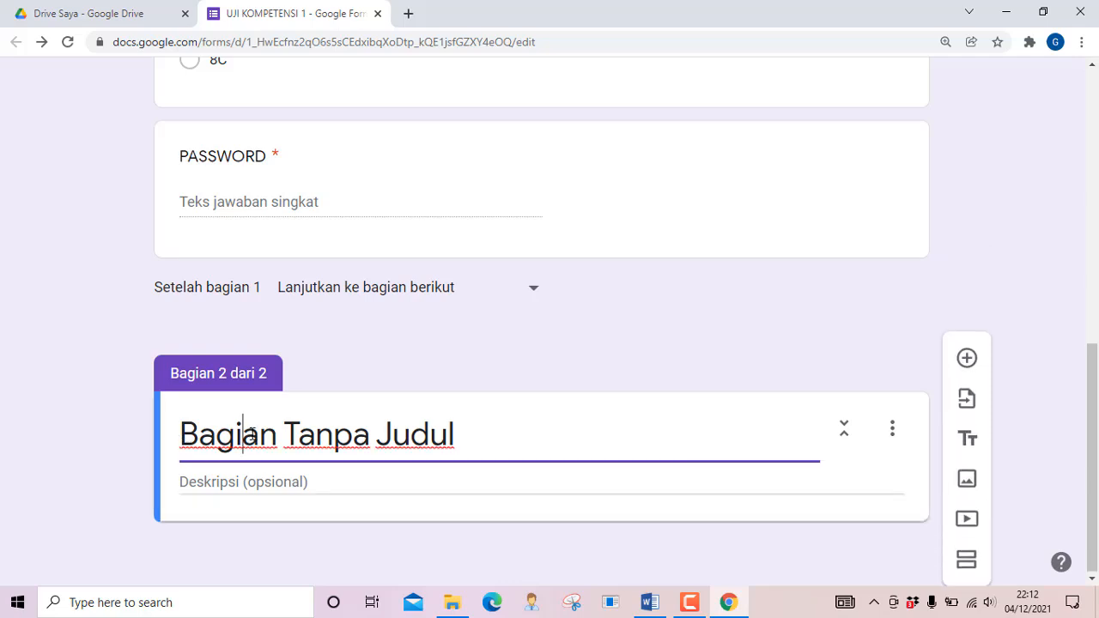
triple_click(252, 435)
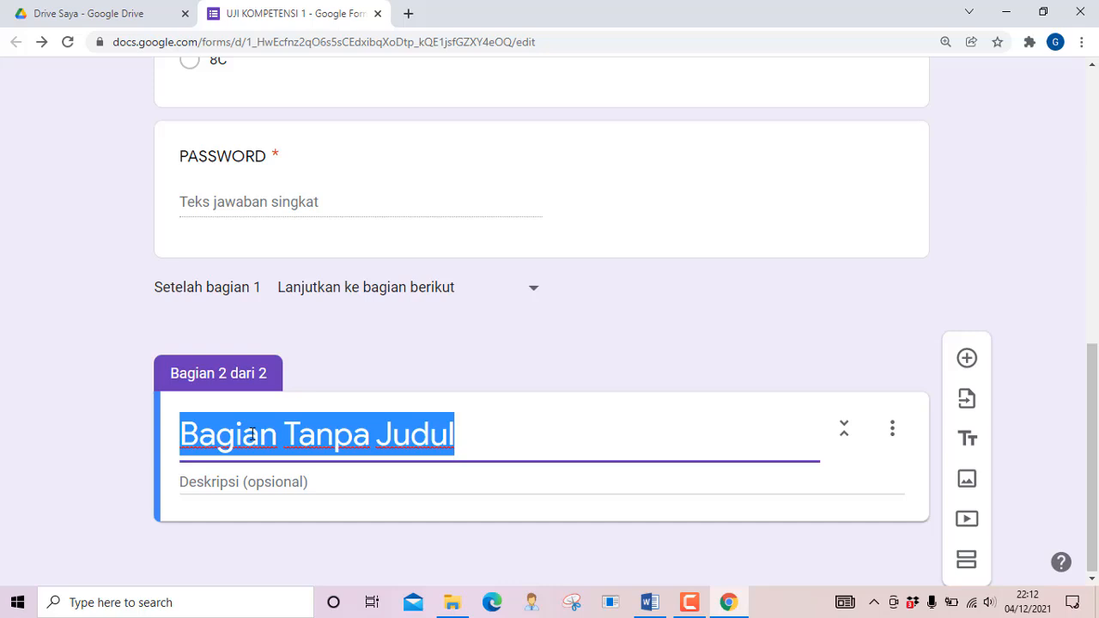
text(PILIH)
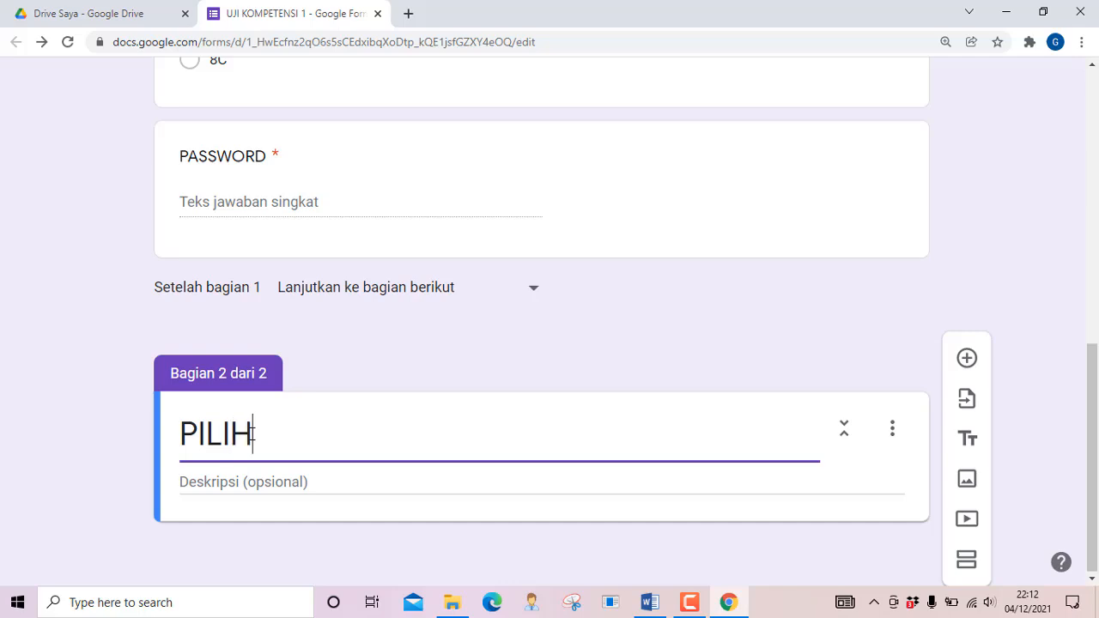
text(LAH )
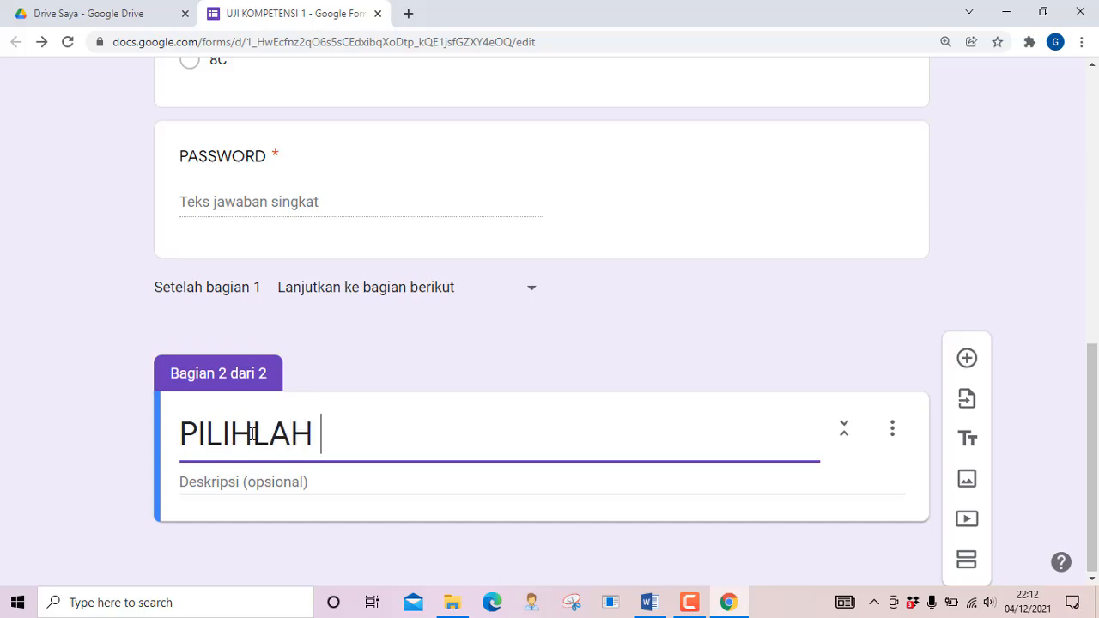
text(SALAH)
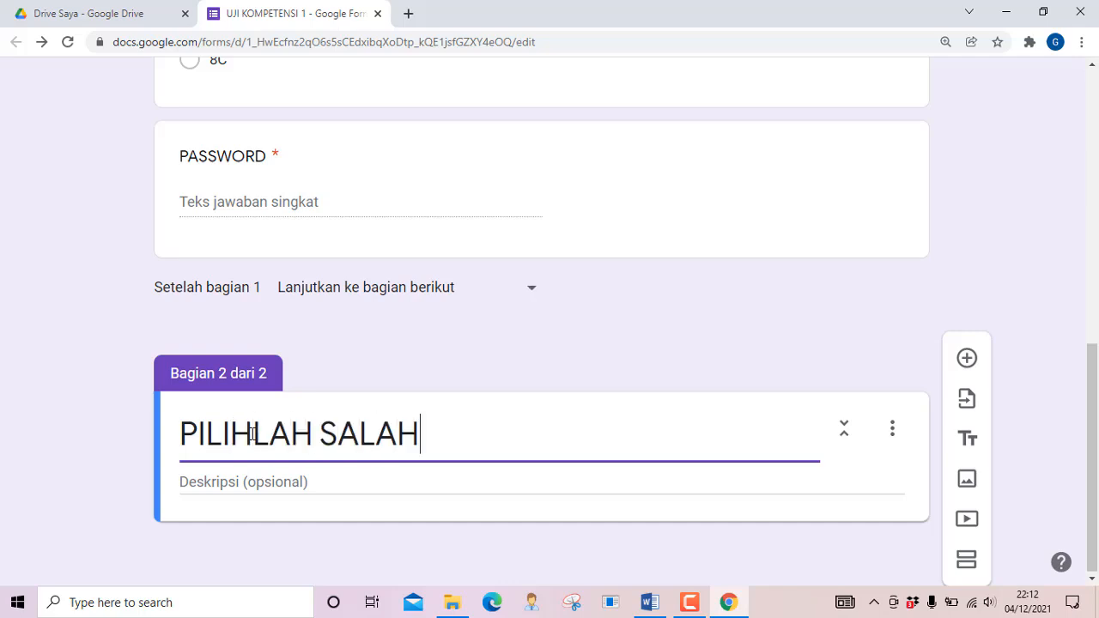
text( SATU)
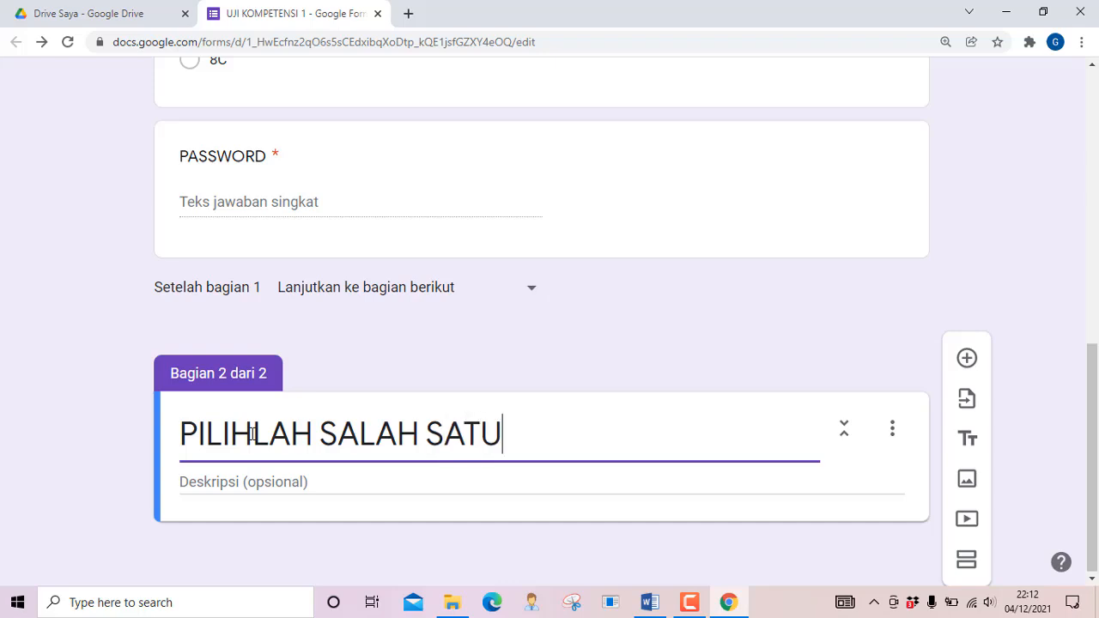
text( JAWA)
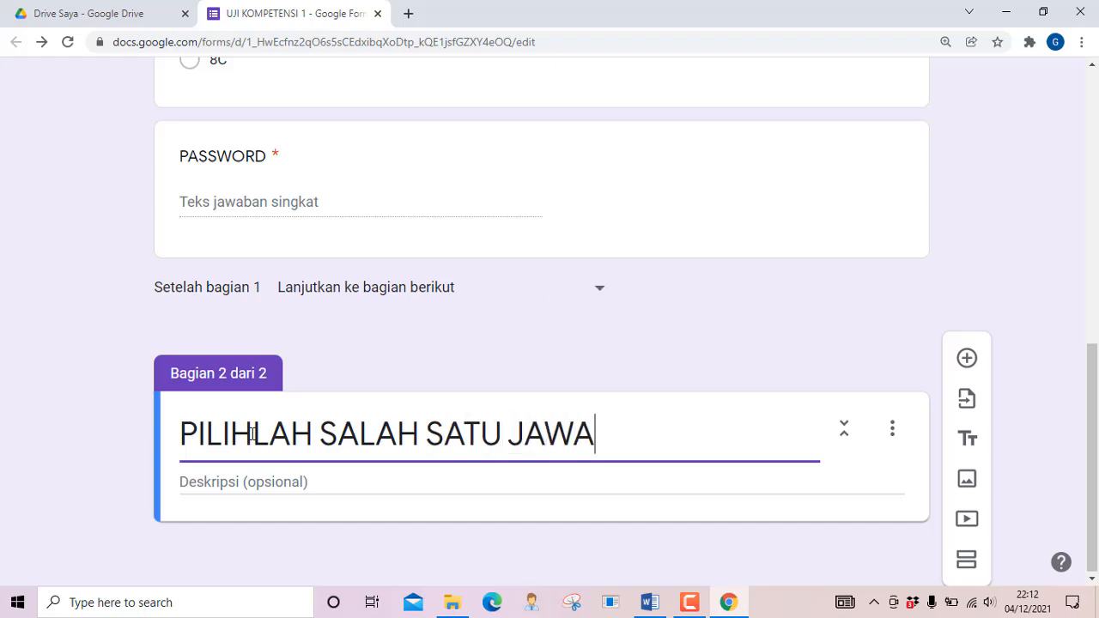
text(BAN )
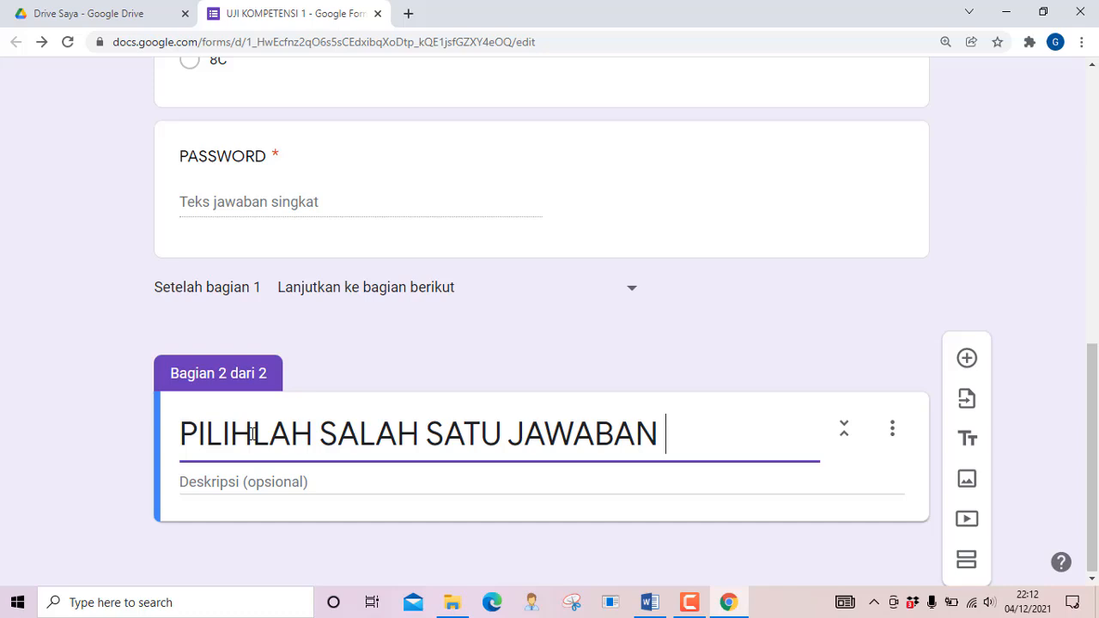
text(YANG )
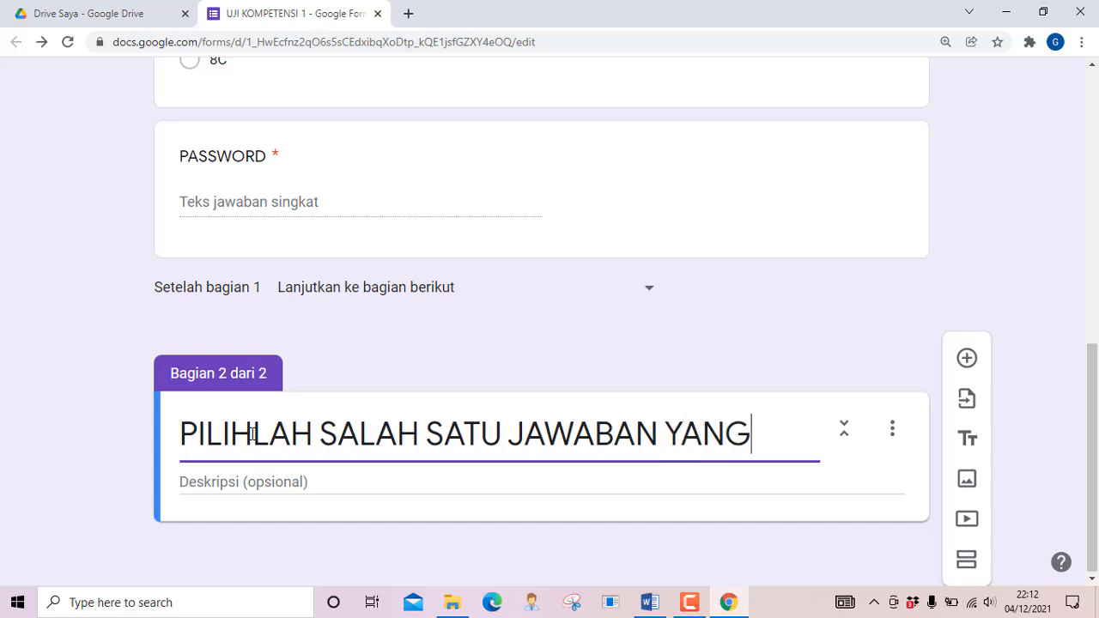
text(PALI)
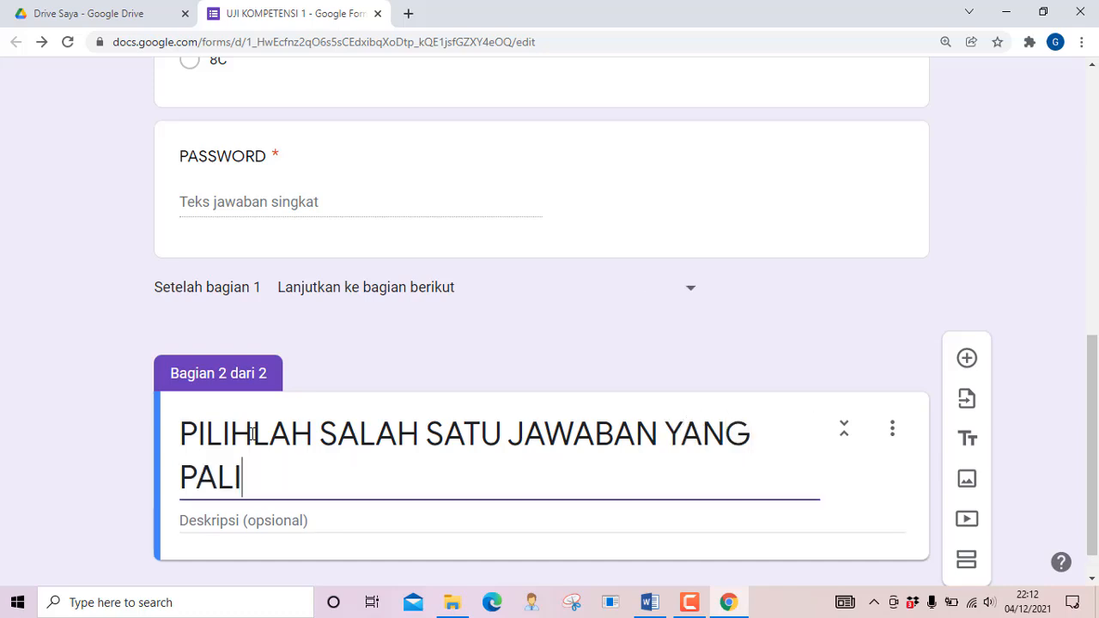
text(NG TEP)
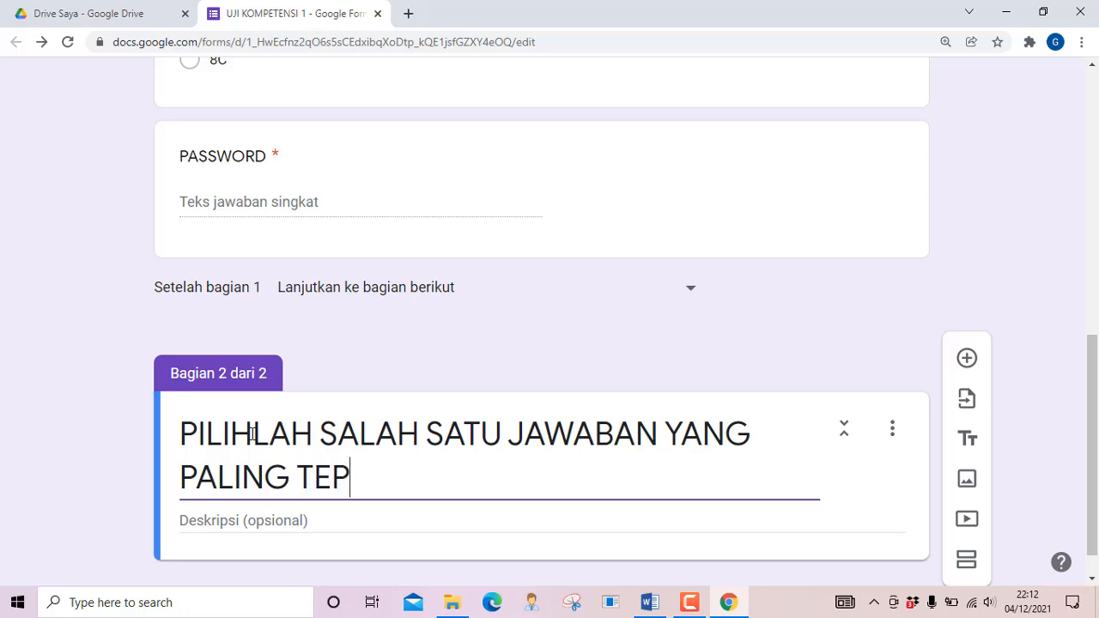
text(AT!)
scroll(258, 455, down, 1)
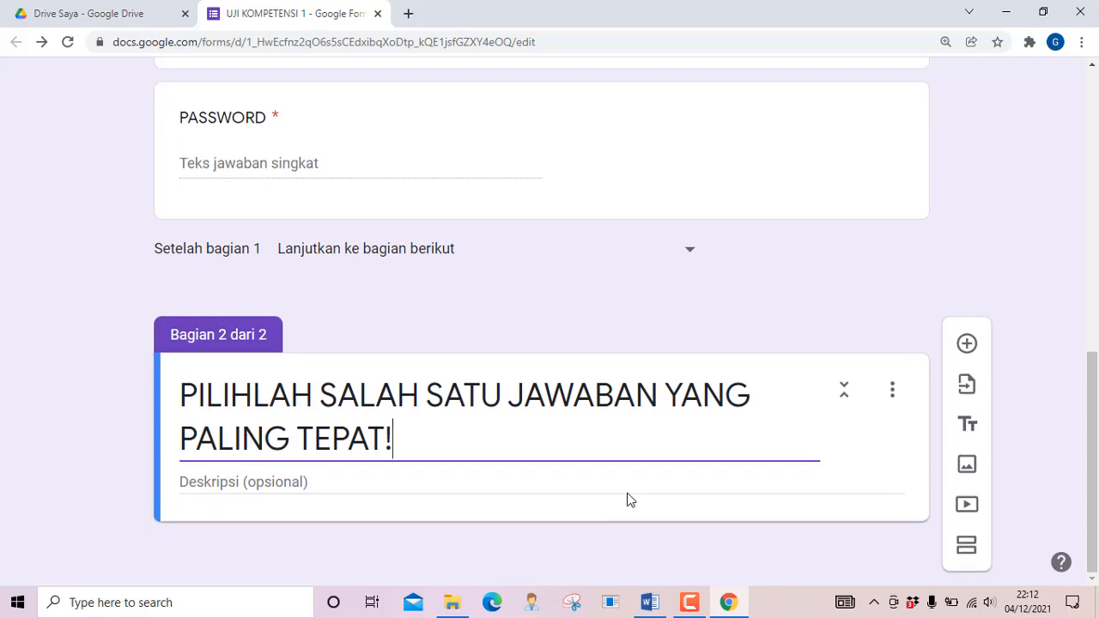
click(968, 350)
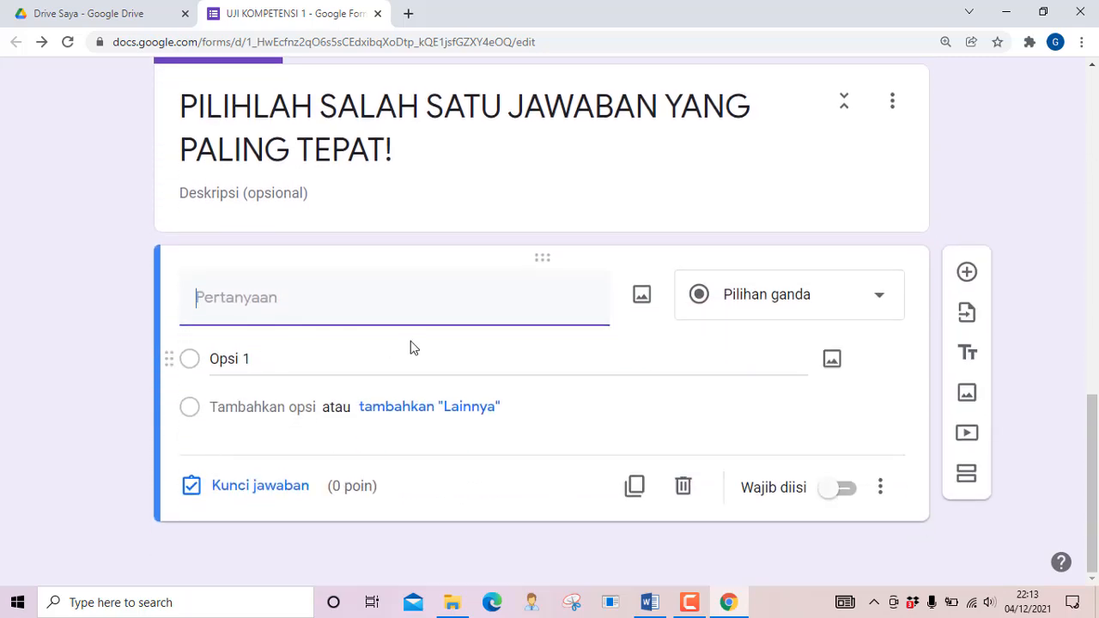
Paste question 1 from Word, the volume of a 15×12×10 cm balok, into the new question
click(651, 607)
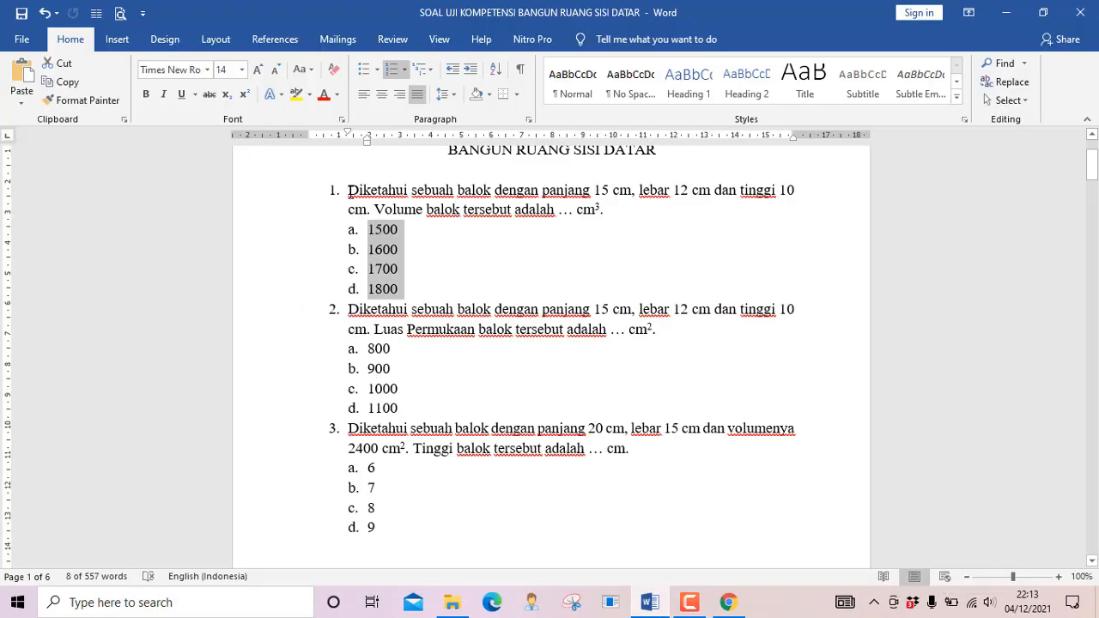
drag(348, 191, 629, 212)
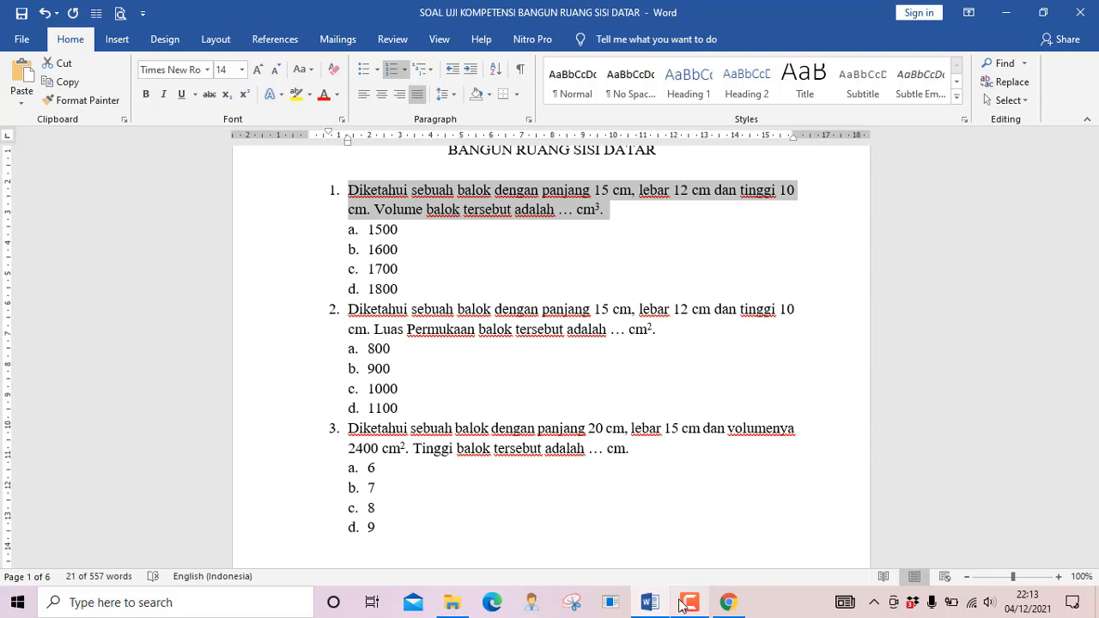
click(727, 603)
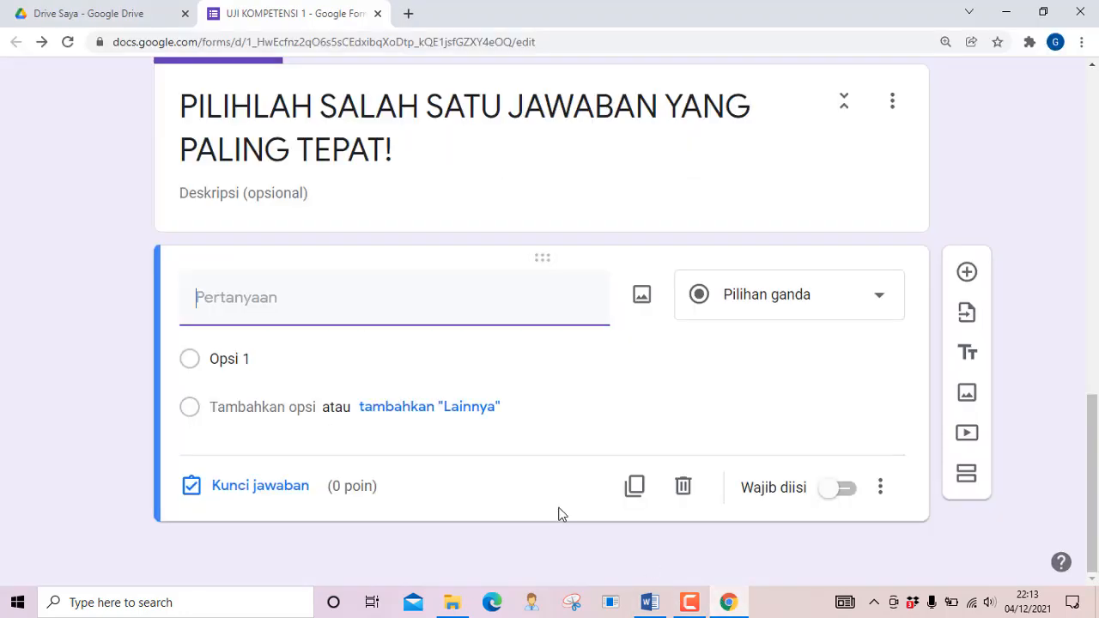
text(1.	Diketahui sebuah balok dengan panjang 15 cm, lebar 12 cm dan tinggi 10 cm. Volume balok tersebut adalah ... cm3.)
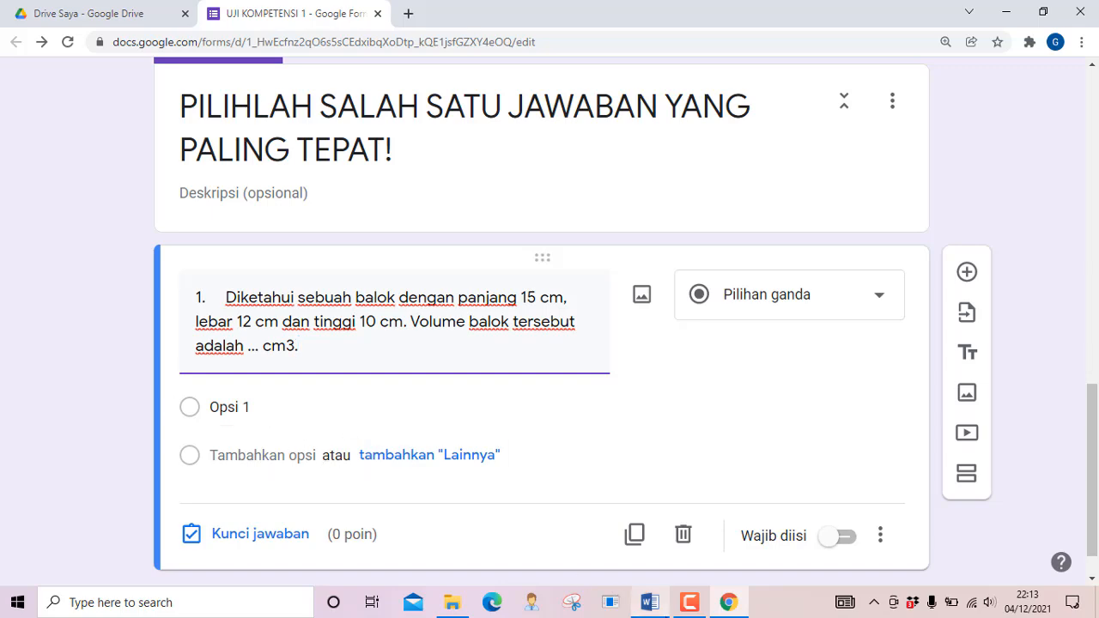
Copy answer options 1500 through 1800 from the Word document
click(649, 605)
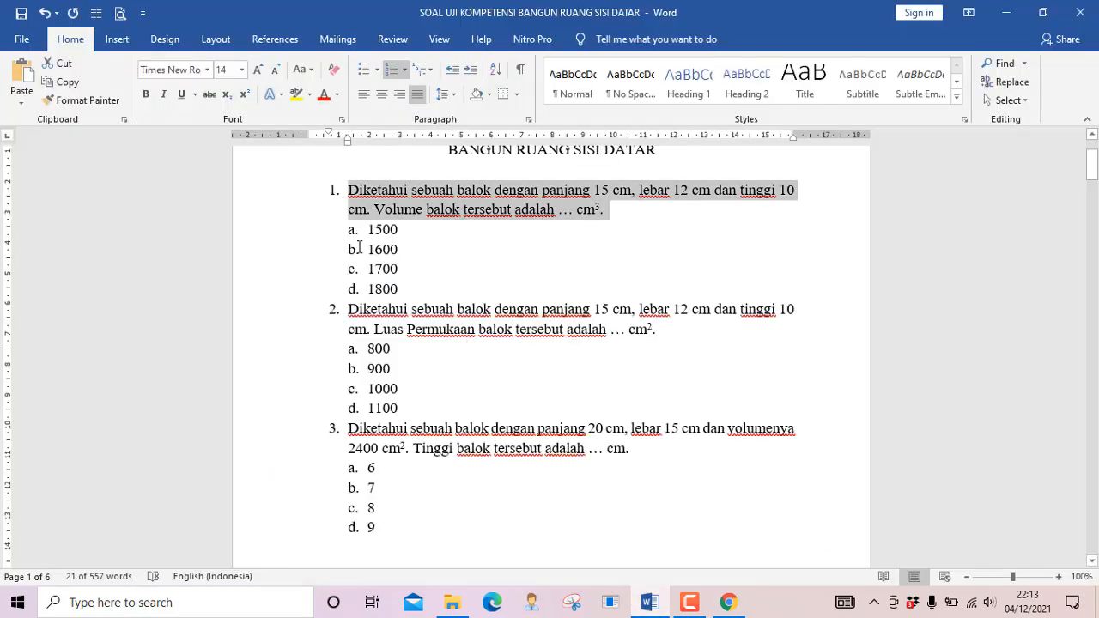
drag(364, 230, 407, 289)
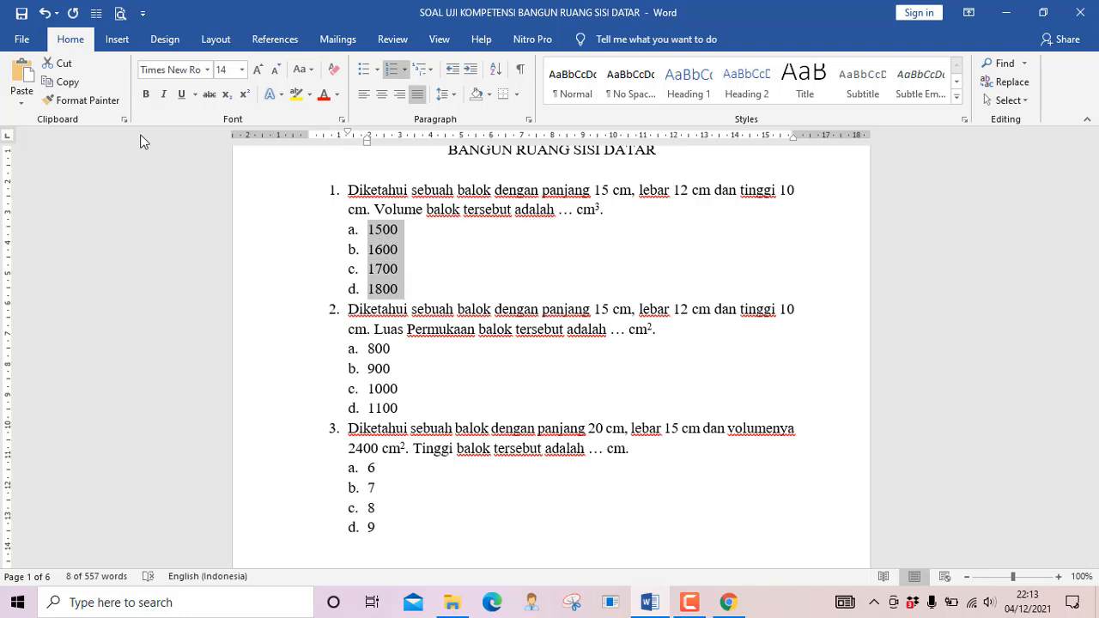
click(61, 81)
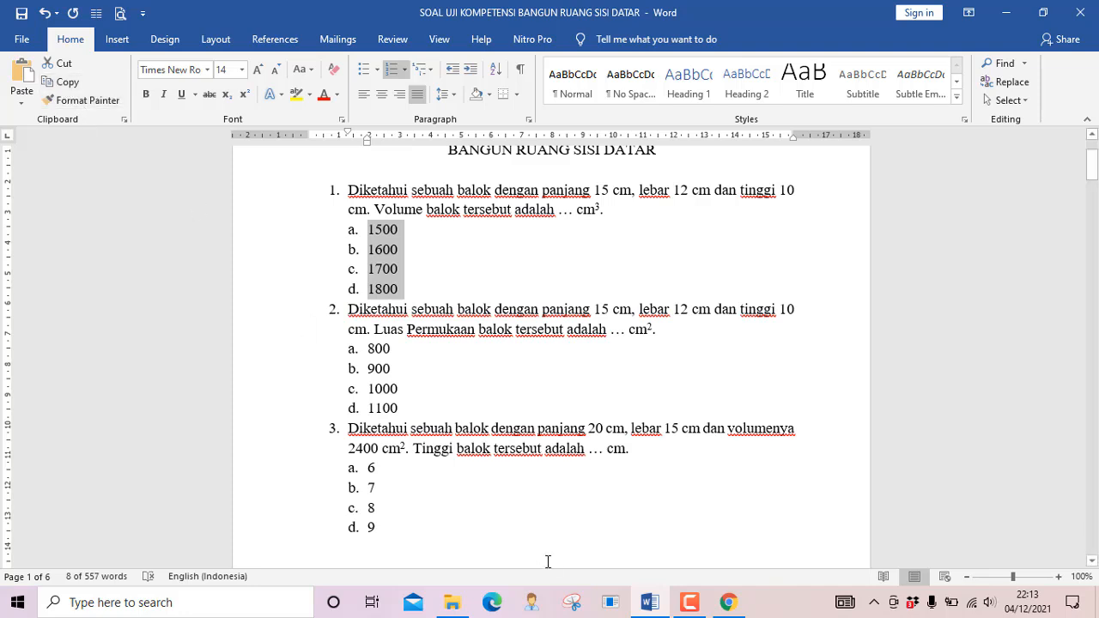
click(728, 602)
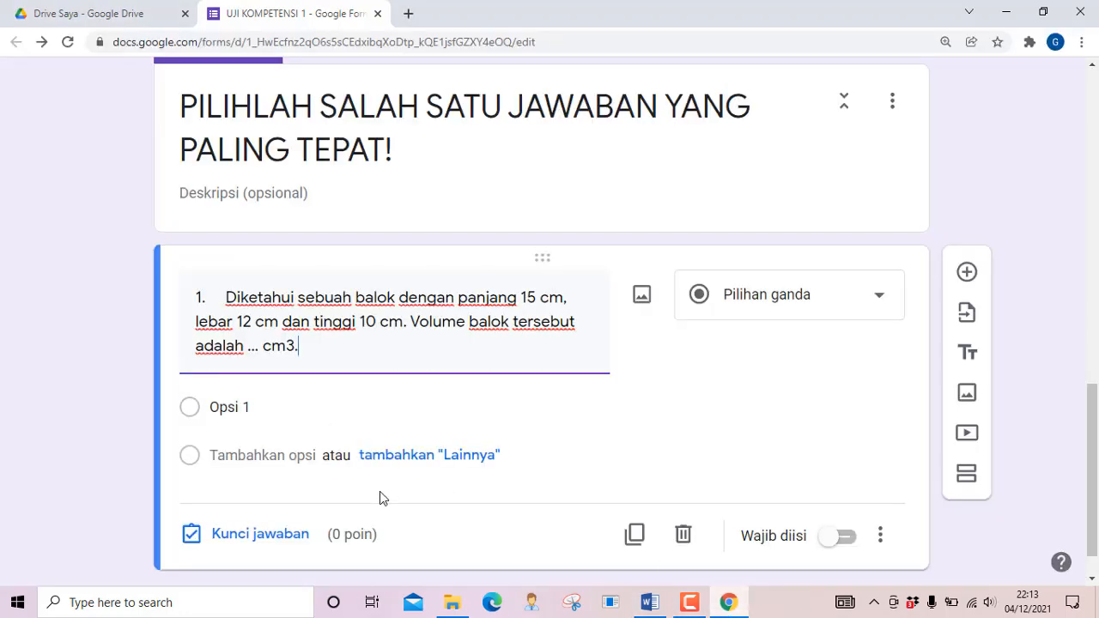
Paste the four choices a. 1500, b. 1600, c. 1700, d. 1800 into question 1's options
click(244, 407)
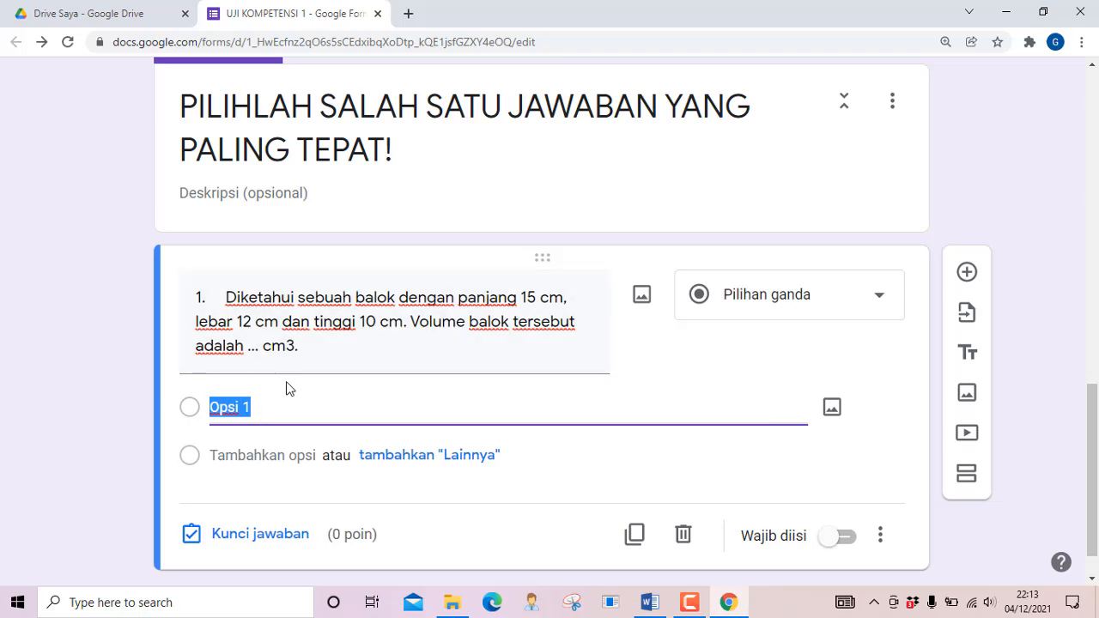
key(ctrl+v)
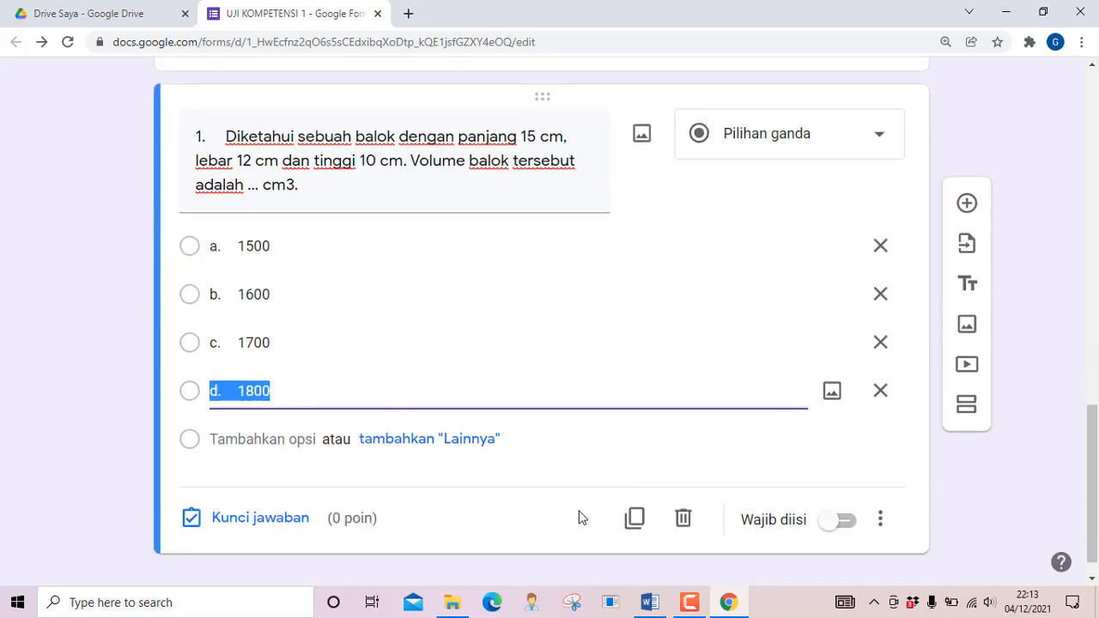
Make b. 1600 the correct answer worth 2 points, then add a new blank question below
click(256, 524)
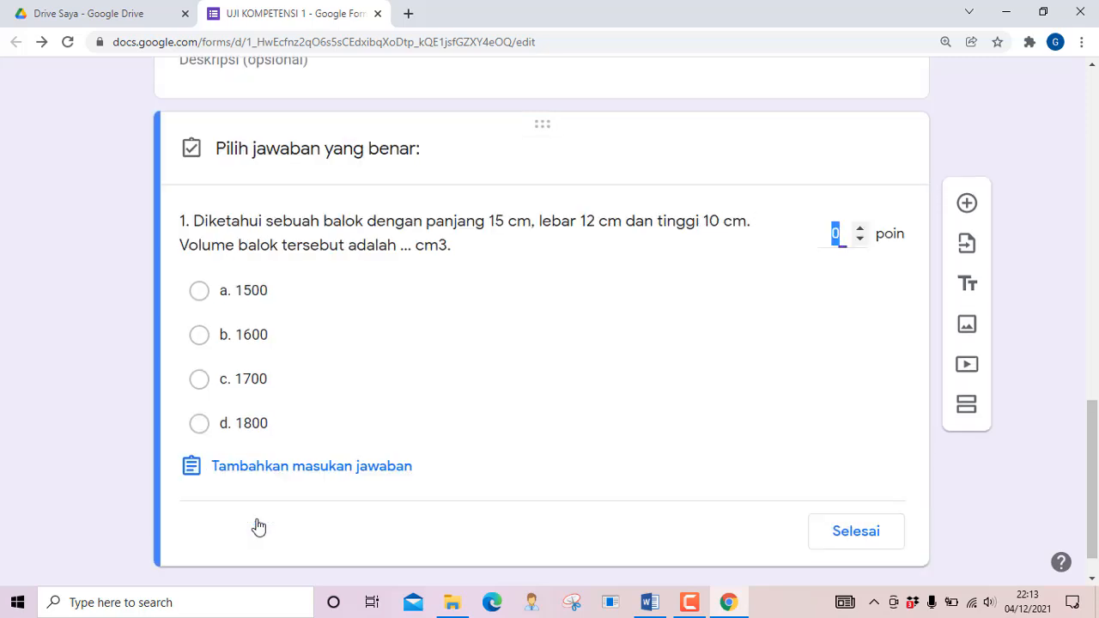
click(206, 342)
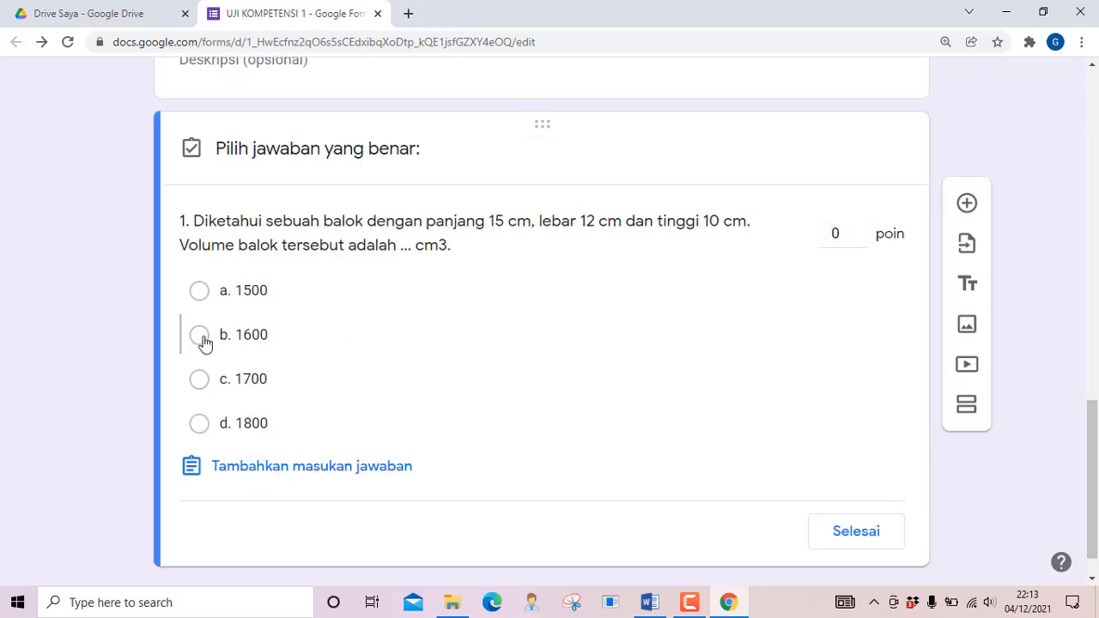
double_click(841, 229)
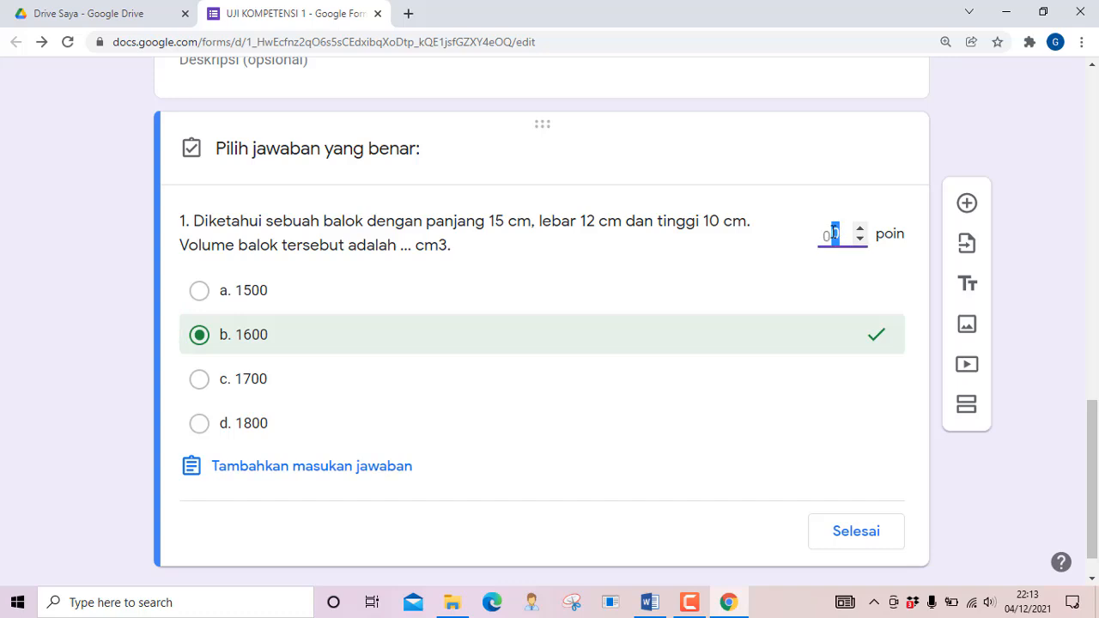
key(BackSpace)
text(2)
click(858, 536)
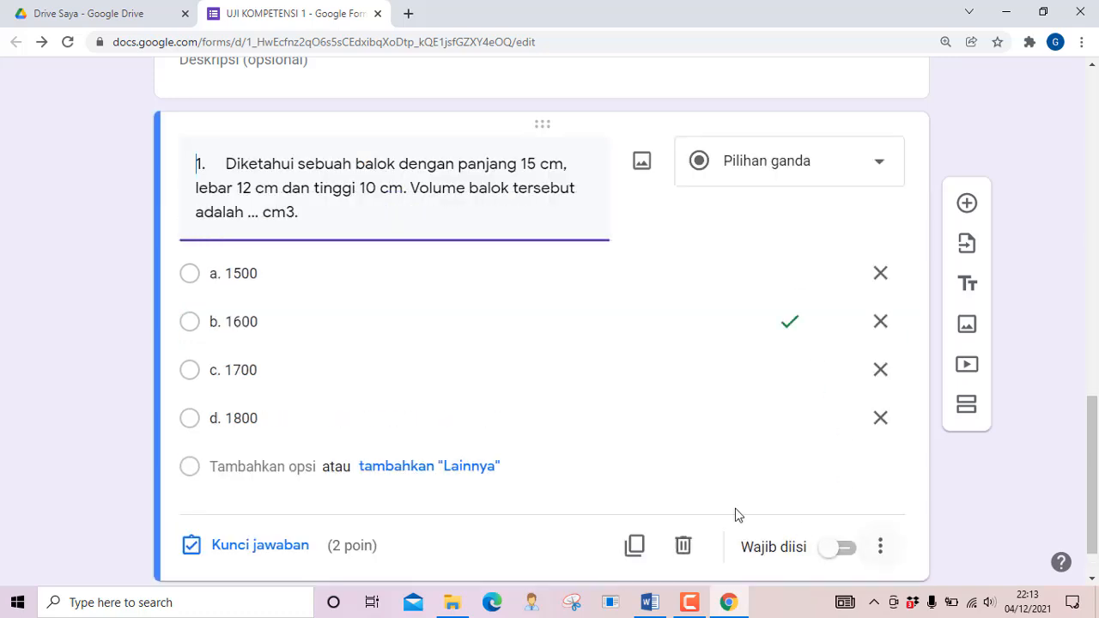
scroll(479, 388, down, 1)
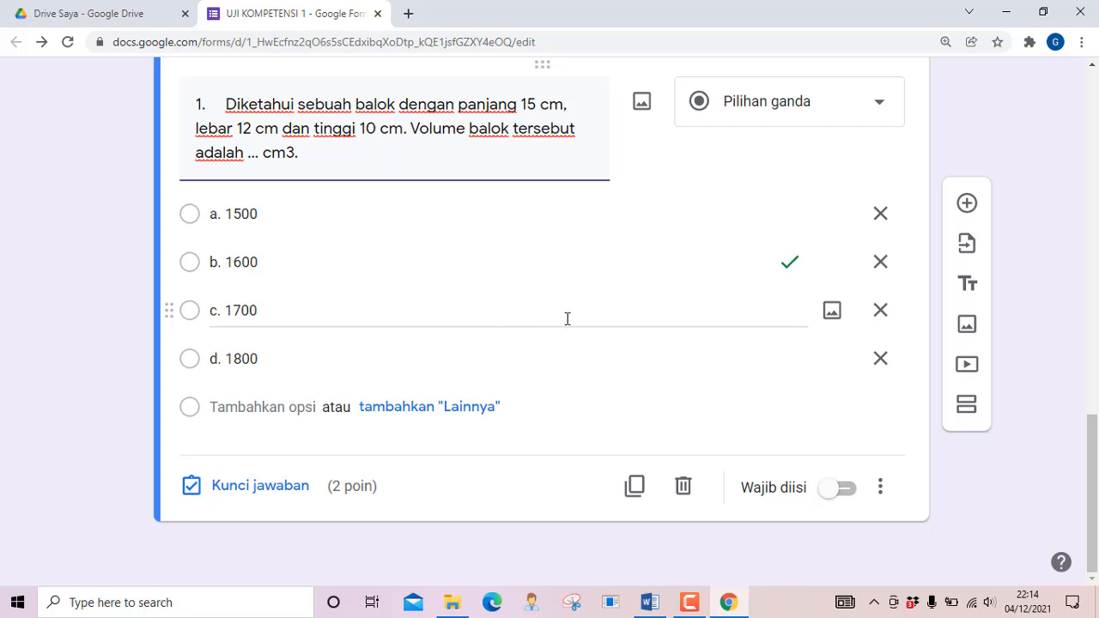
click(967, 204)
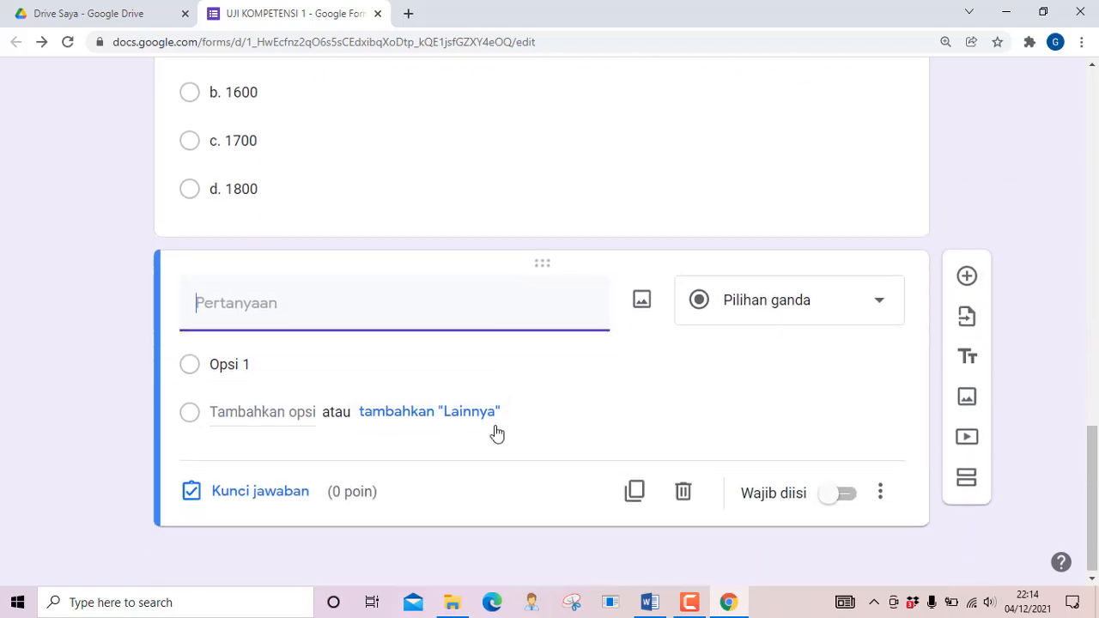
Copy the quiz's shortened forms.gle link from the Kirim dialog's link view
scroll(498, 431, up, 9)
scroll(495, 430, up, 10)
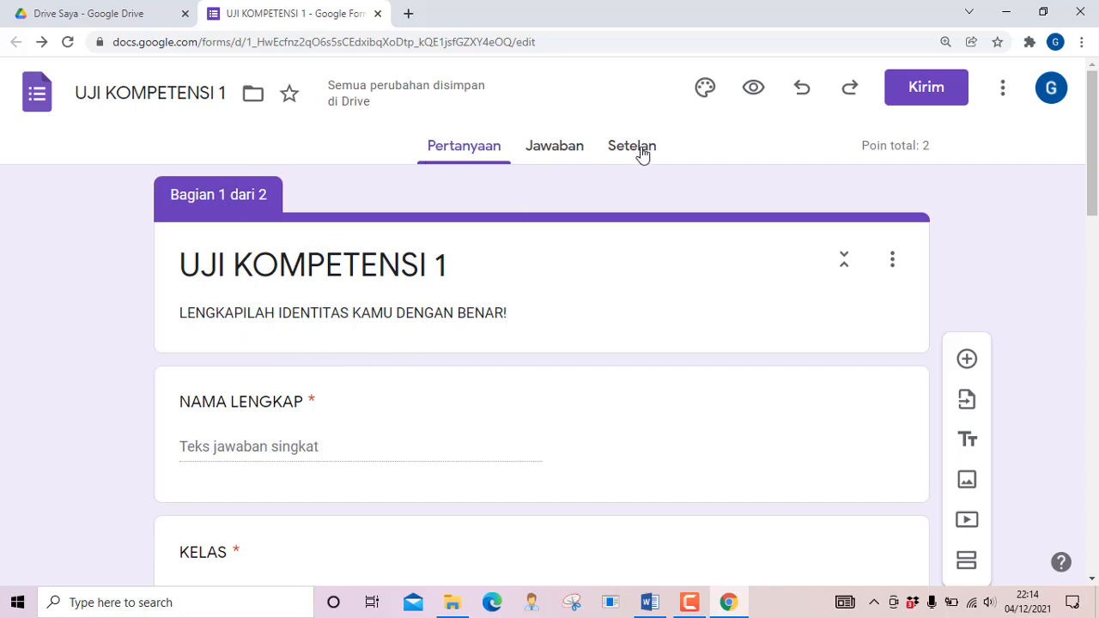
click(921, 98)
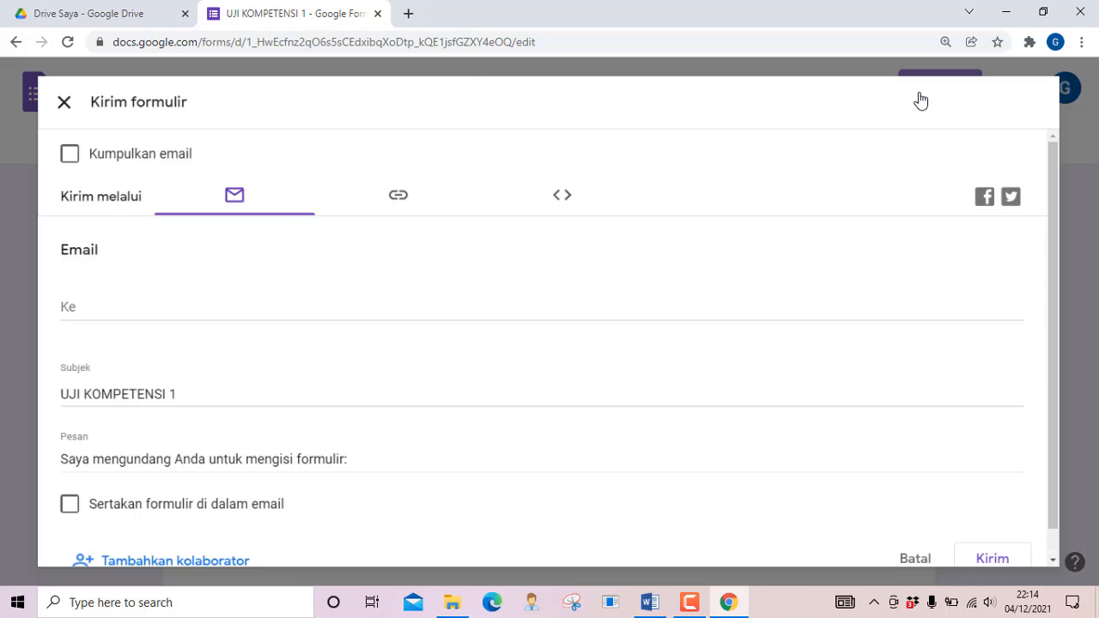
click(386, 190)
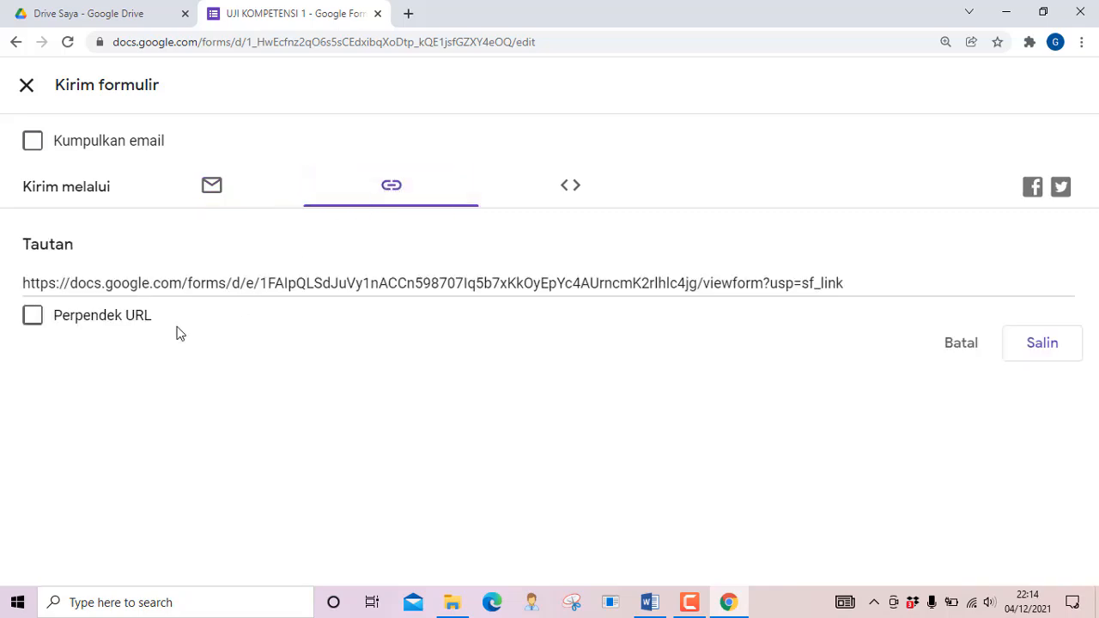
click(33, 316)
key(ctrl+c)
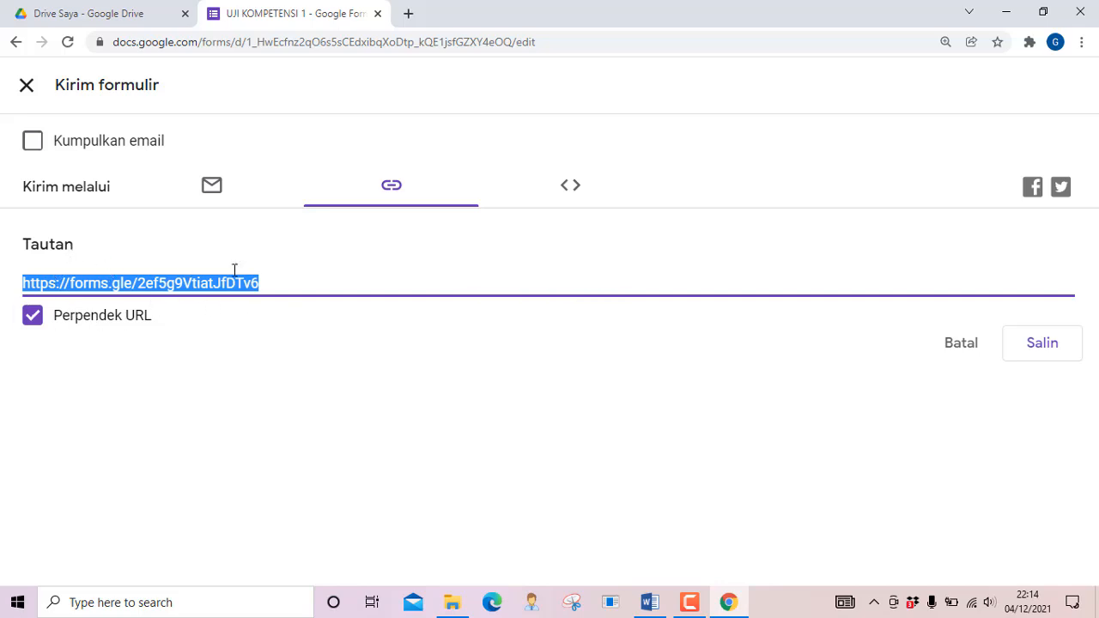
click(1048, 362)
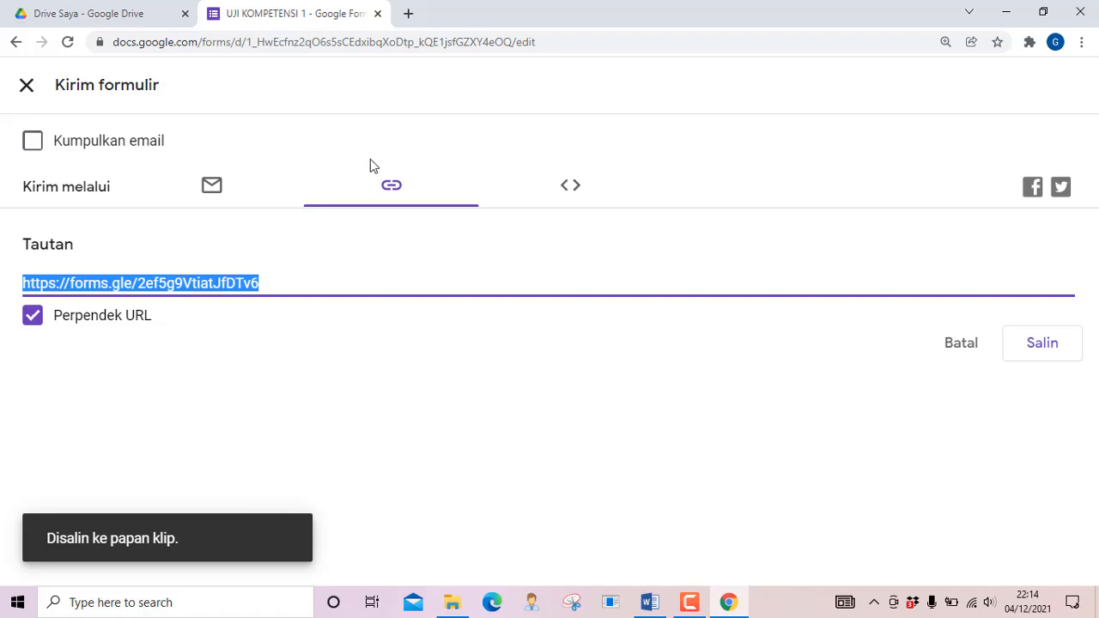
Load the copied short link in a new Chrome tab to open the live quiz
click(408, 14)
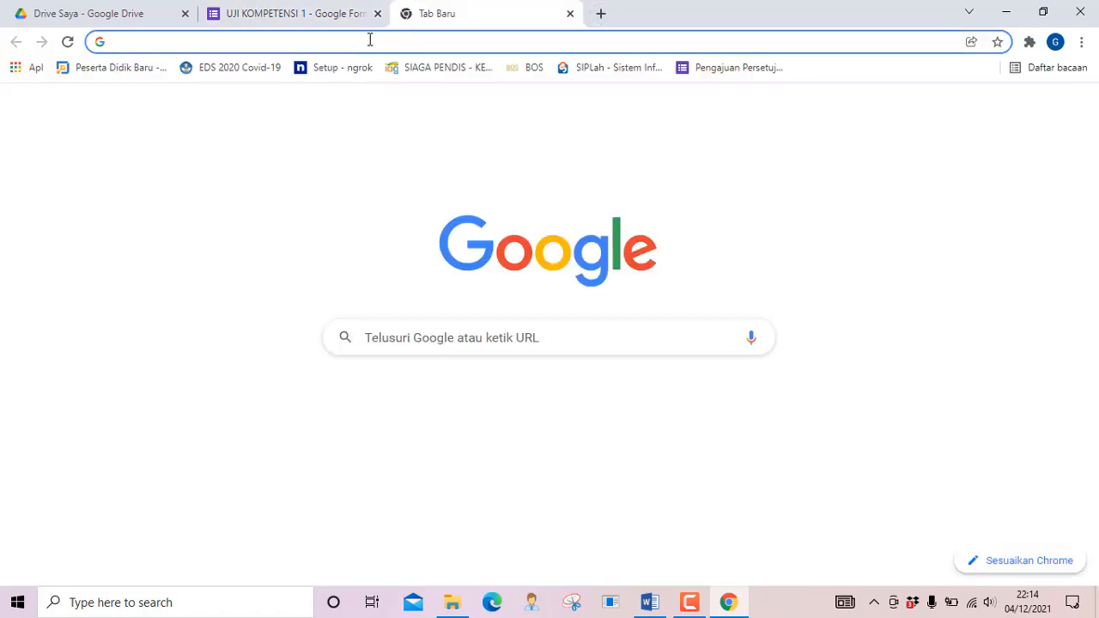
key(ctrl+v)
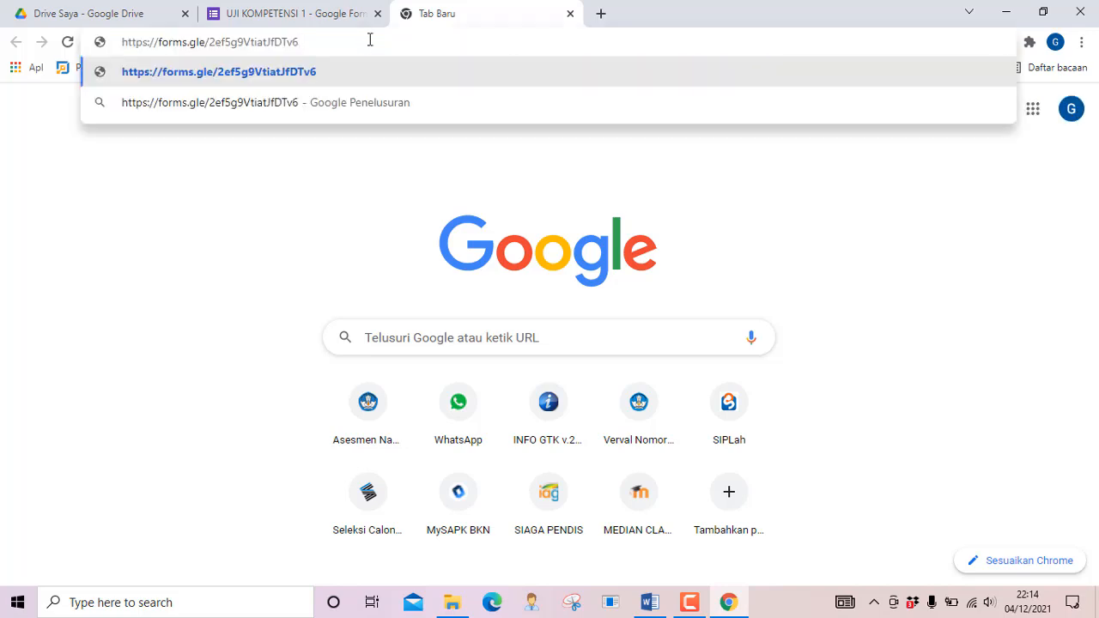
key(Return)
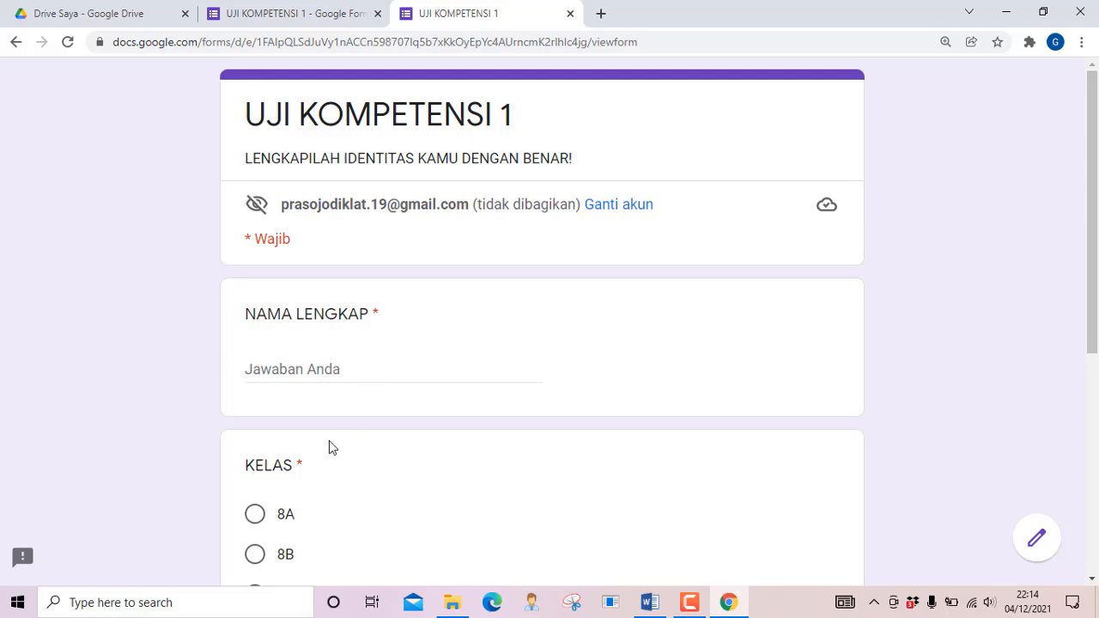
On the live form, enter a student's full name, choose class 8A, and type a password
click(304, 374)
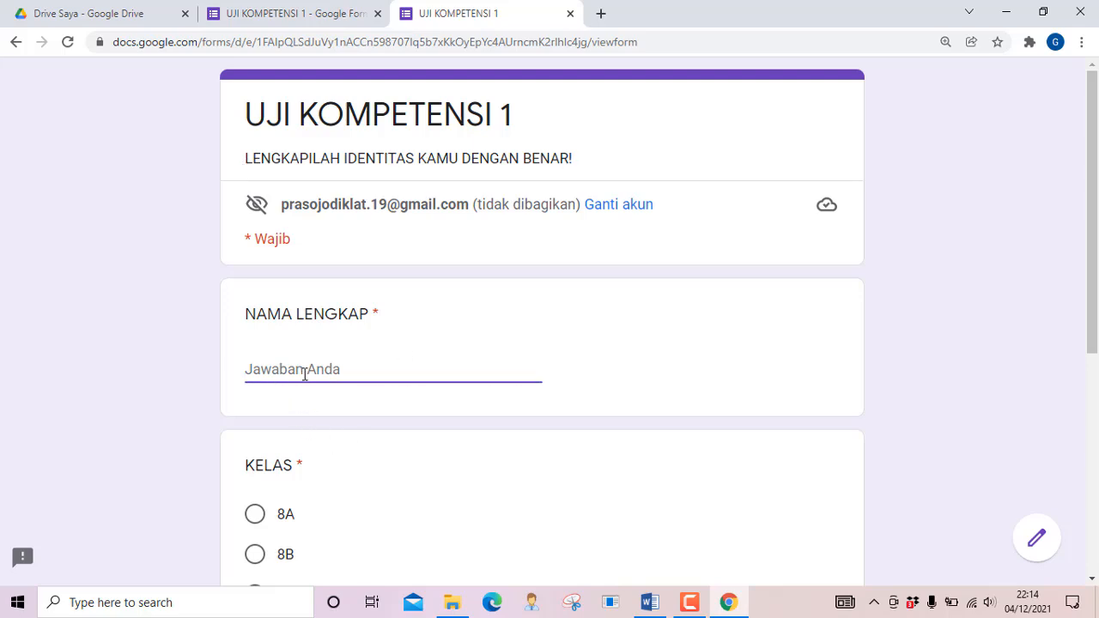
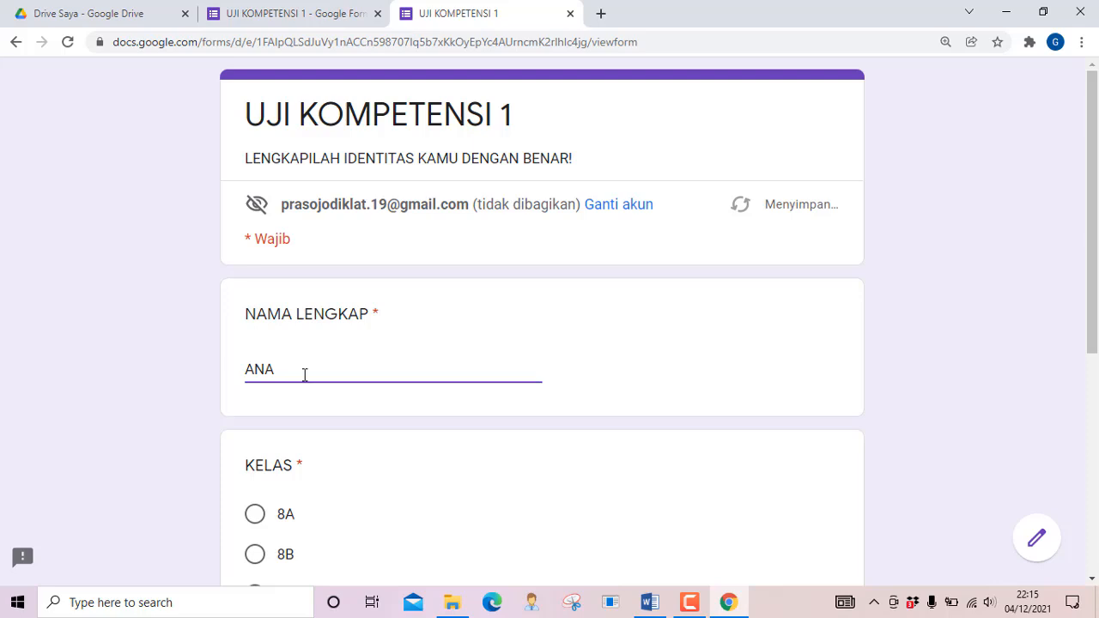
scroll(305, 377, down, 3)
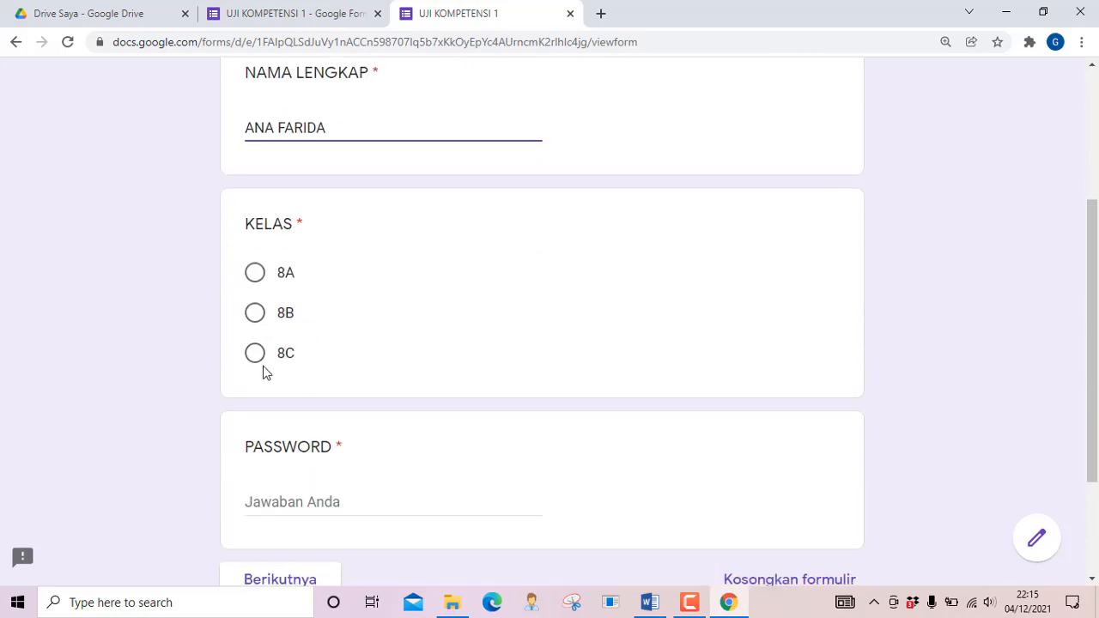
click(257, 277)
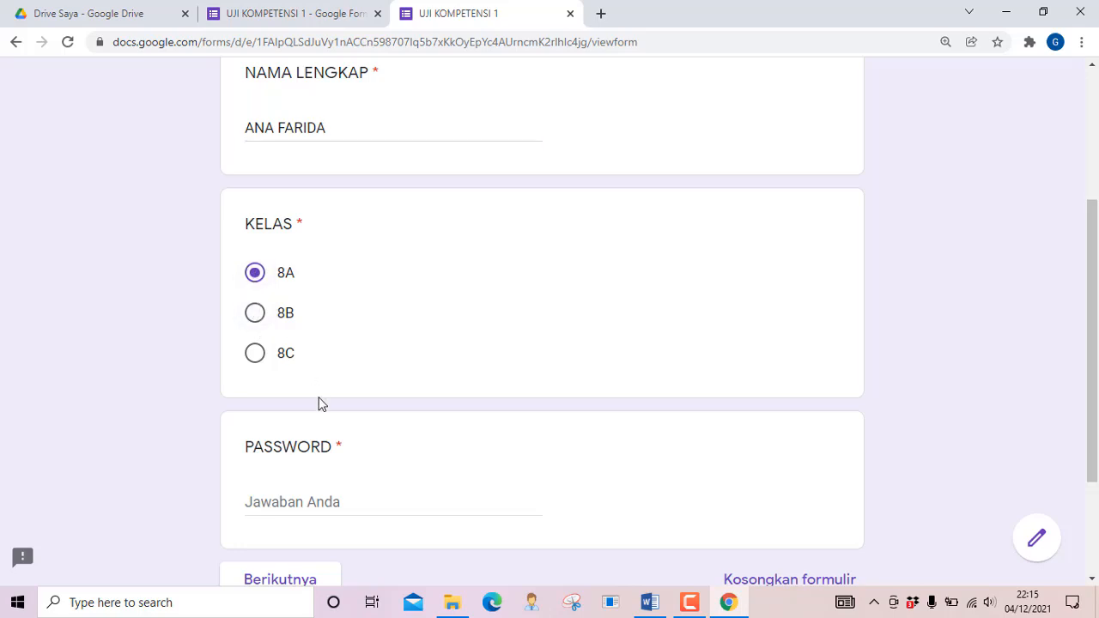
scroll(311, 408, down, 2)
click(281, 330)
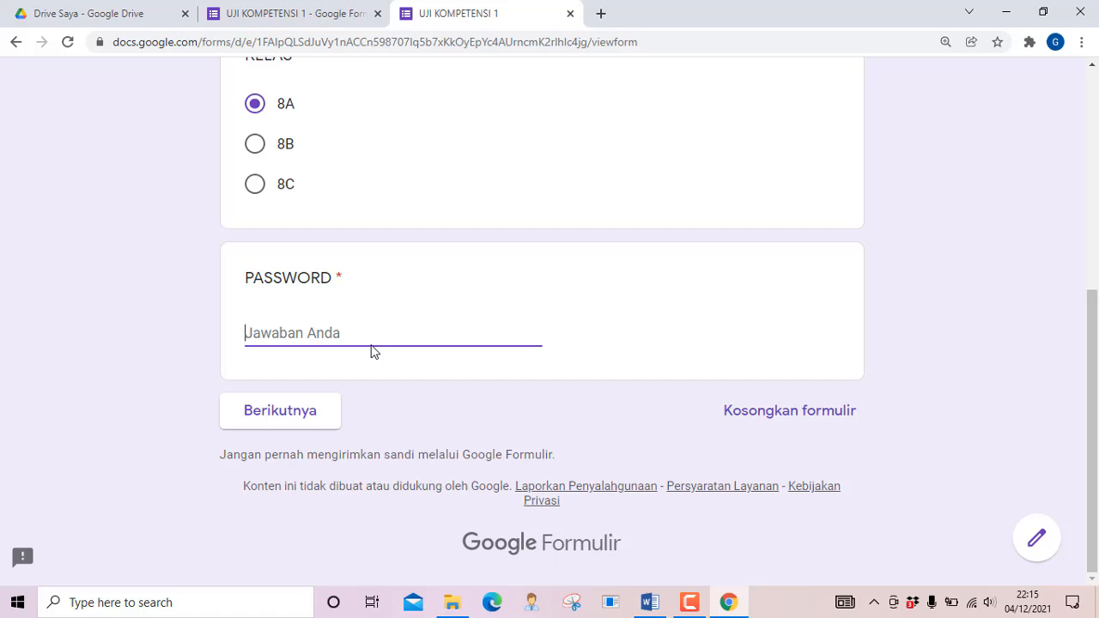
text(1234)
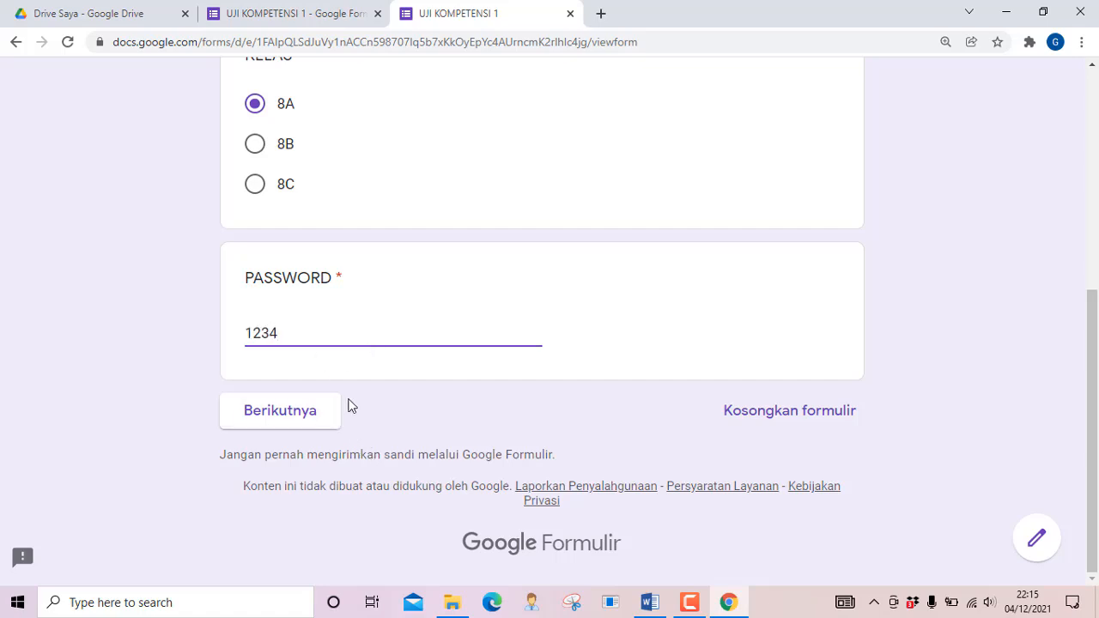
Trigger the PASSWORD SALAH warning with Berikutnya, then complete the password correctly
click(316, 419)
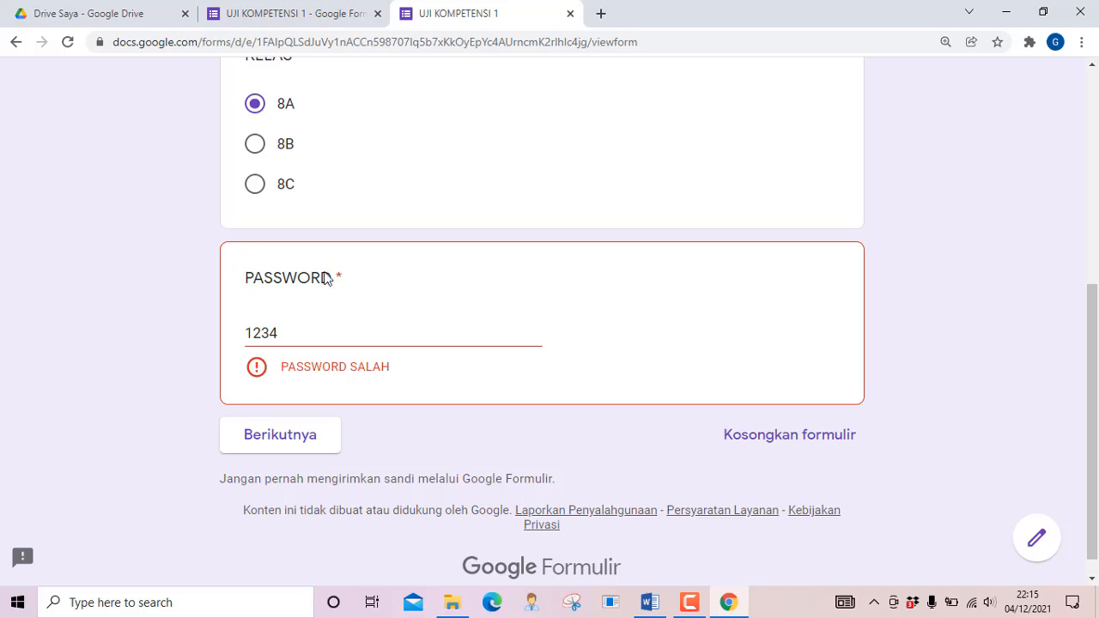
click(294, 333)
text(567)
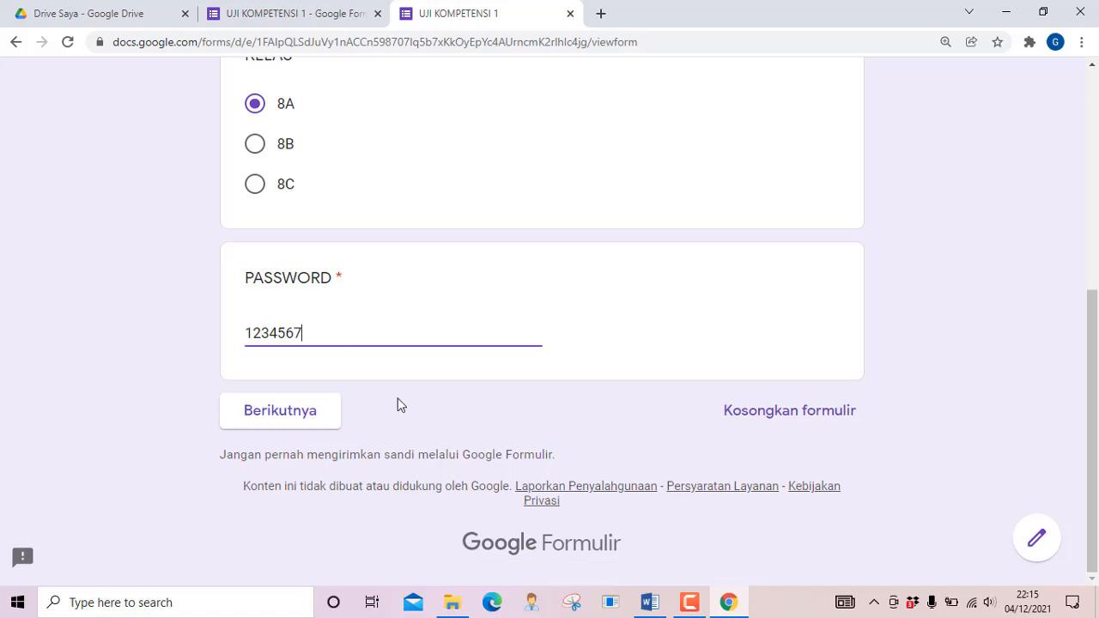
Submit the identity section and view the balok volume question in section 2
click(302, 423)
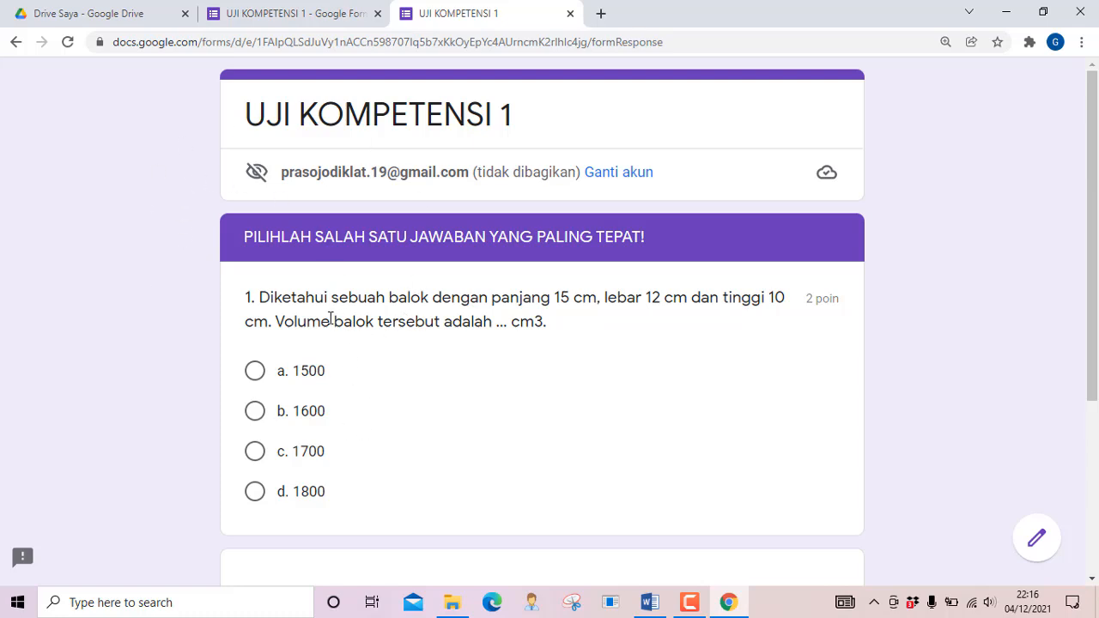
scroll(289, 289, down, 1)
scroll(314, 287, up, 1)
Return to the editor tab and close the Kirim formulir dialog
click(285, 17)
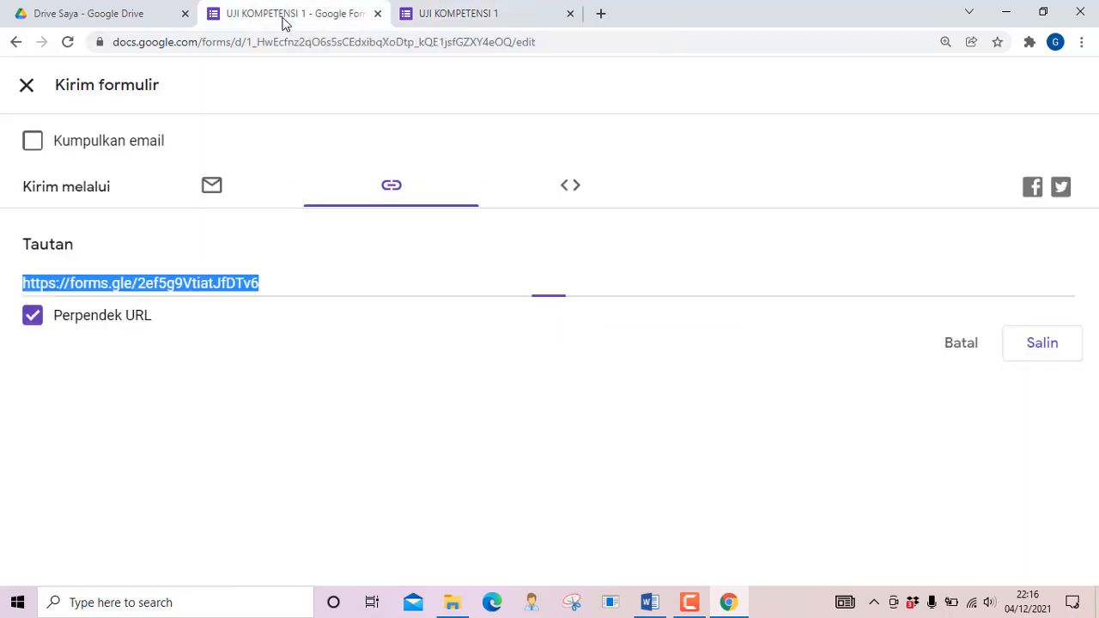
click(28, 91)
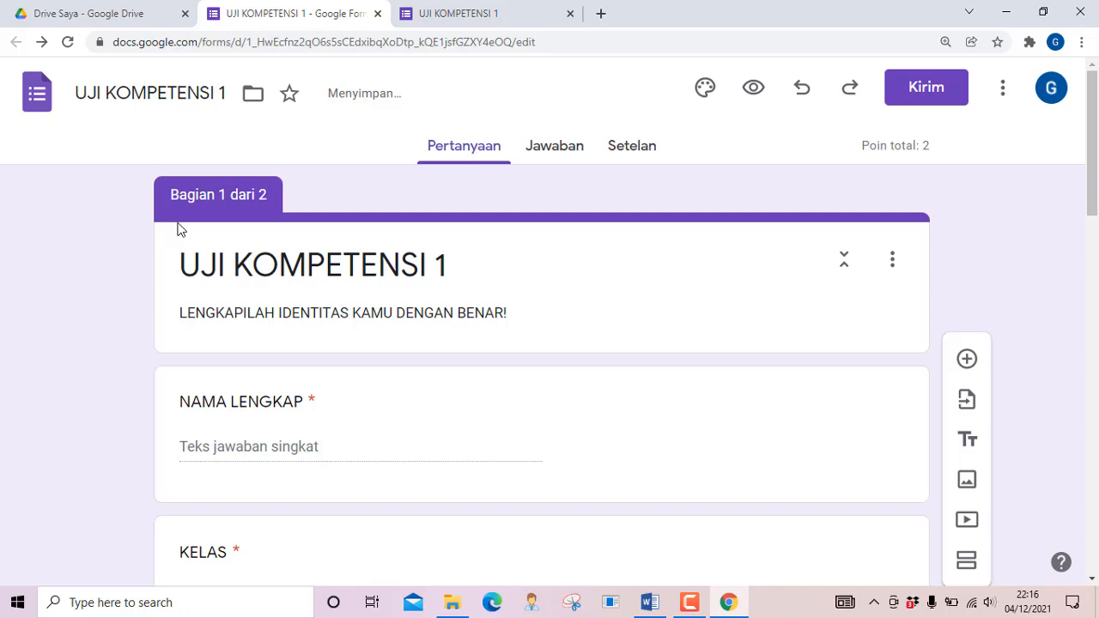